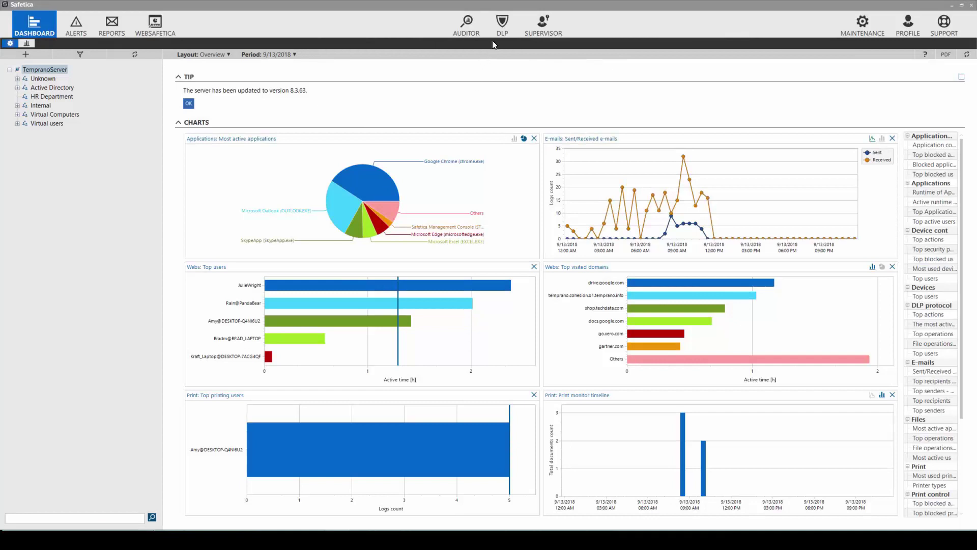
In the DLP module, create a new group named Designers under TempranoServer
click(501, 28)
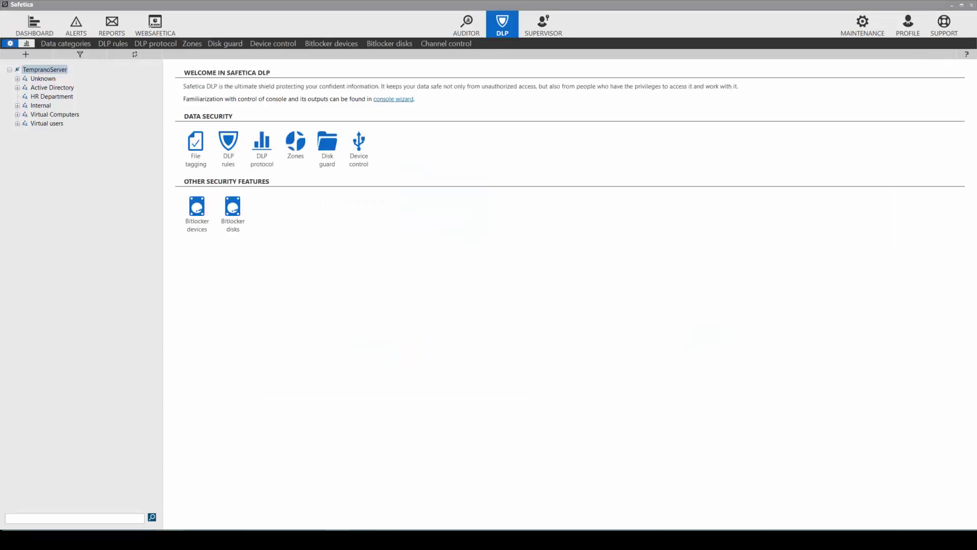
right_click(25, 69)
click(43, 71)
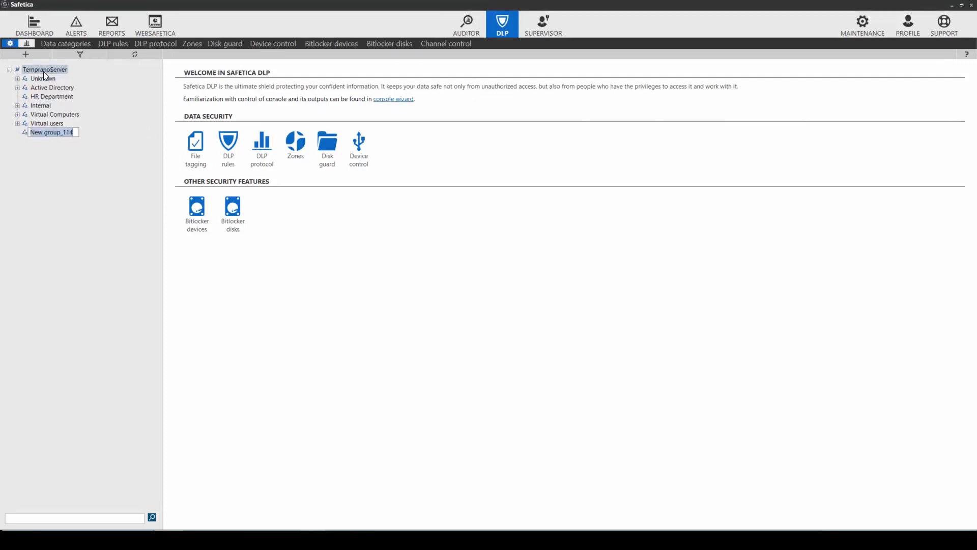
text(Designers)
key(Return)
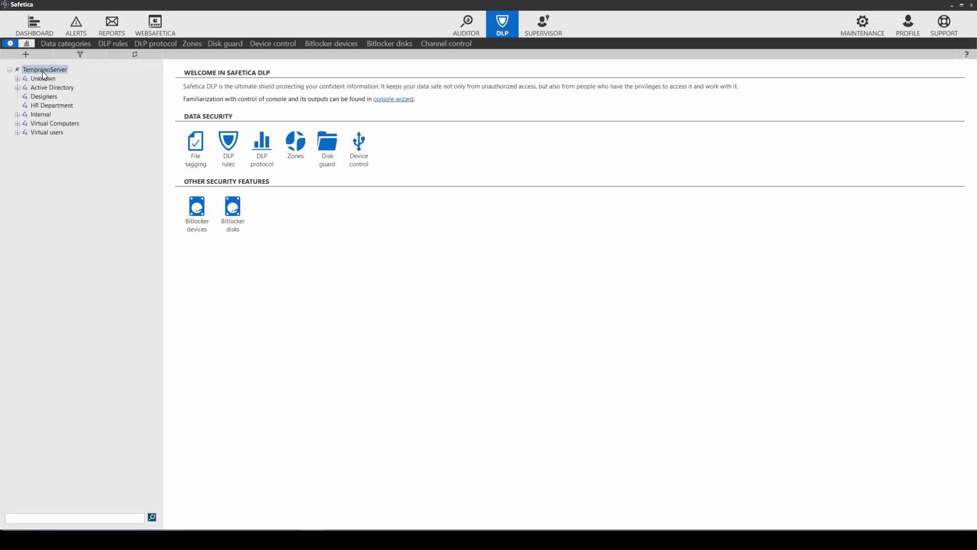
Move three accounts from Virtual users into the Designers group
click(18, 132)
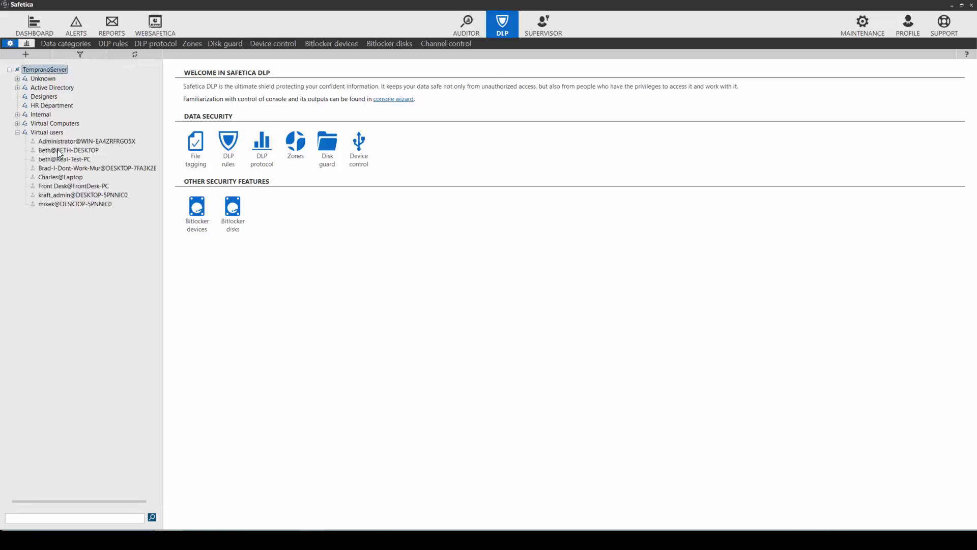
drag(57, 149, 45, 93)
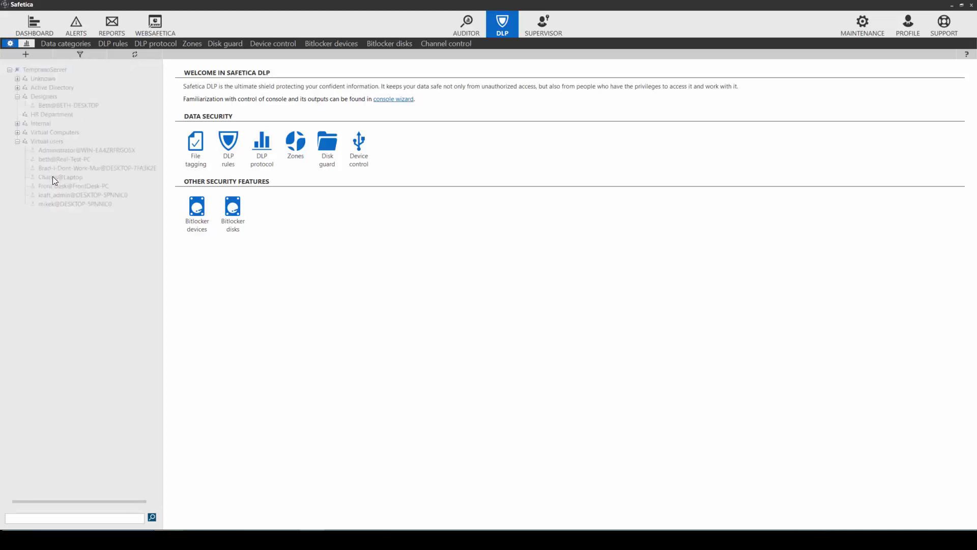
drag(50, 171, 47, 99)
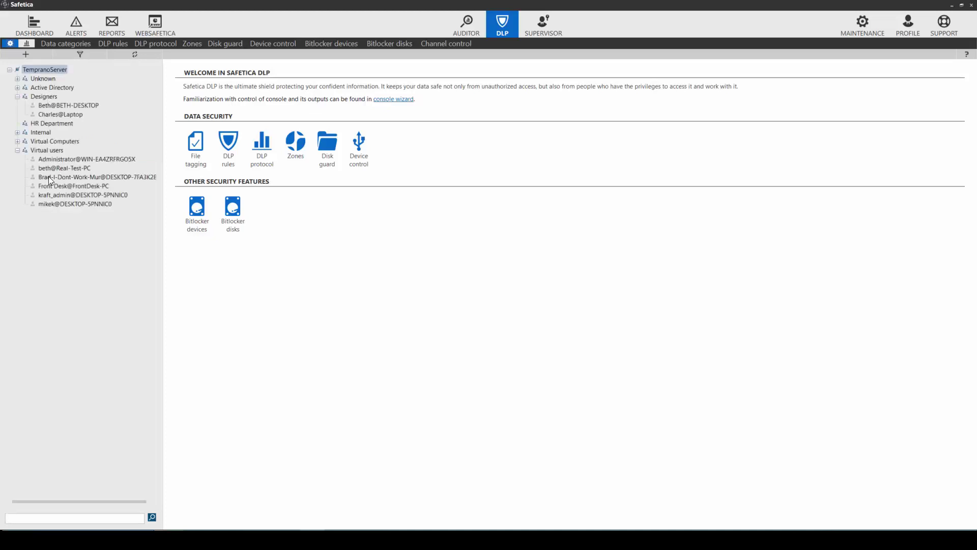
drag(51, 194, 38, 98)
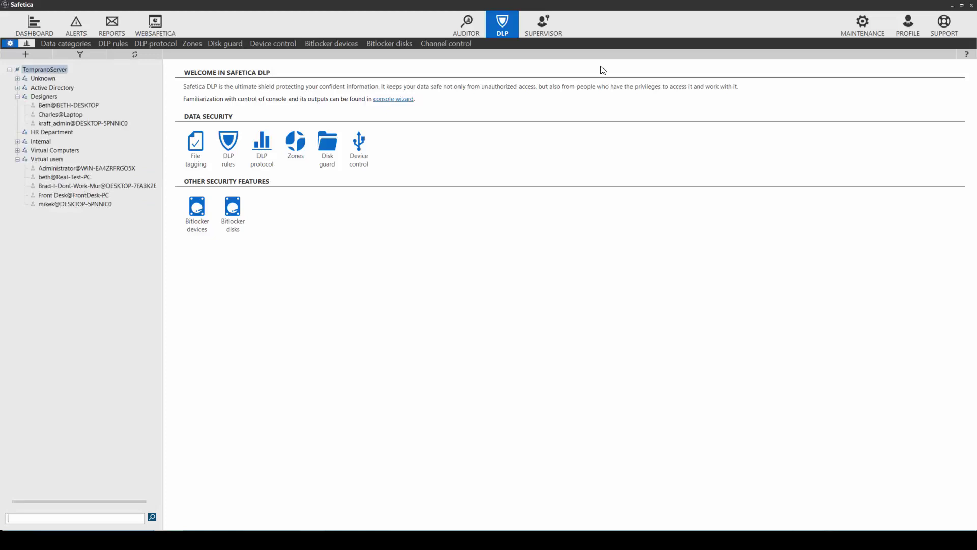
click(857, 26)
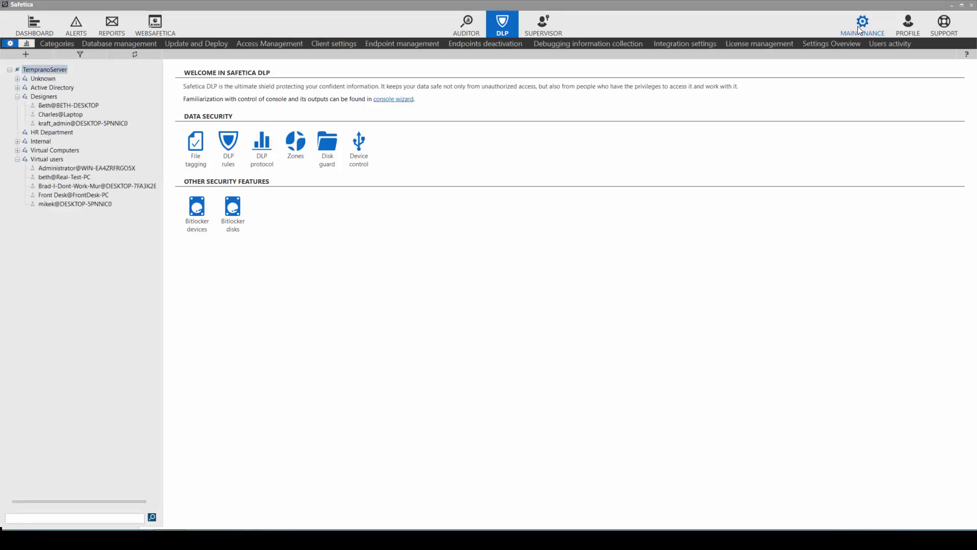
click(61, 45)
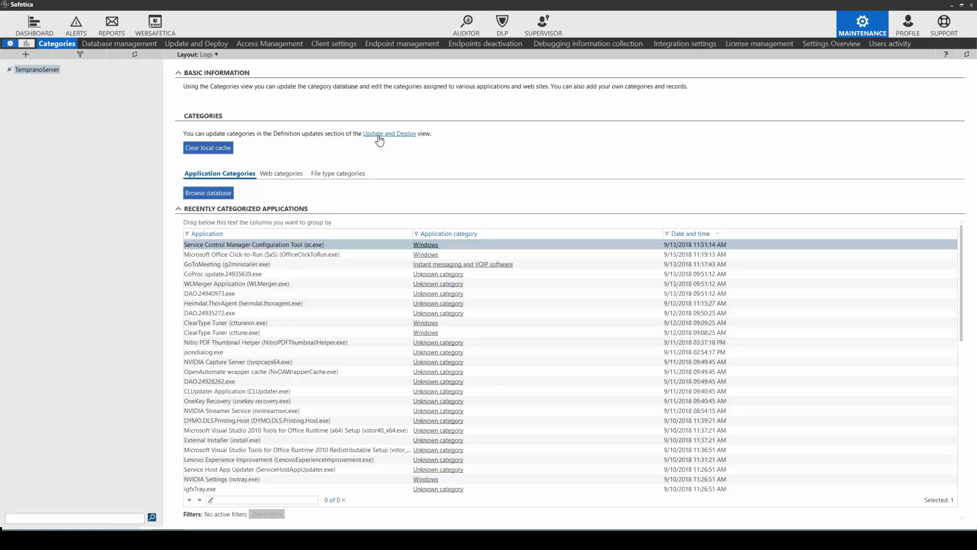
click(500, 30)
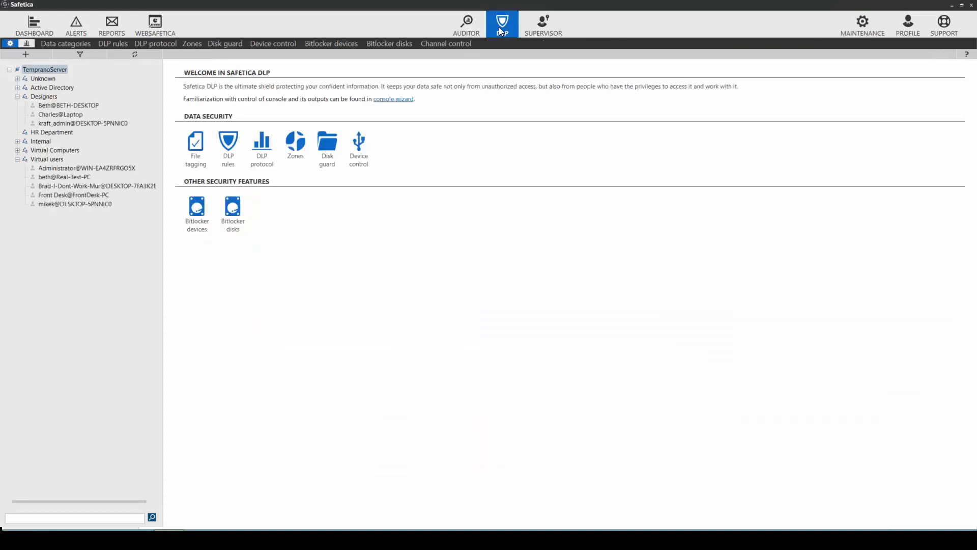
Add a zone named DesignZone with the description 'Zone for Designers'
click(194, 43)
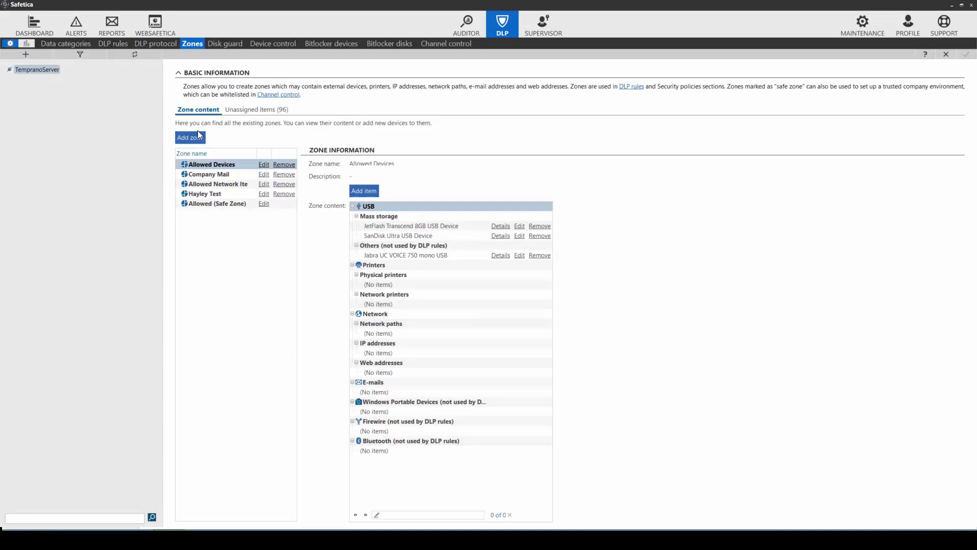
click(189, 138)
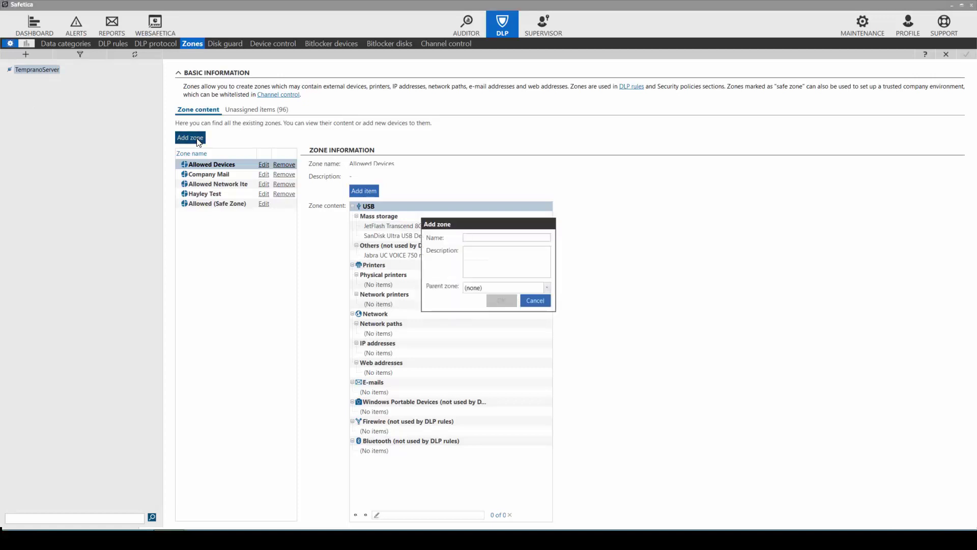
text(Design)
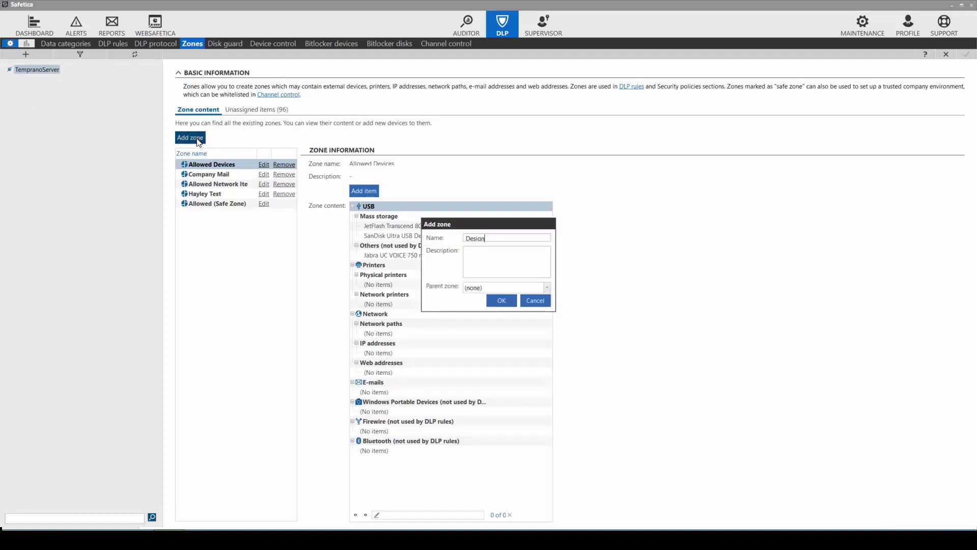
text(Zone)
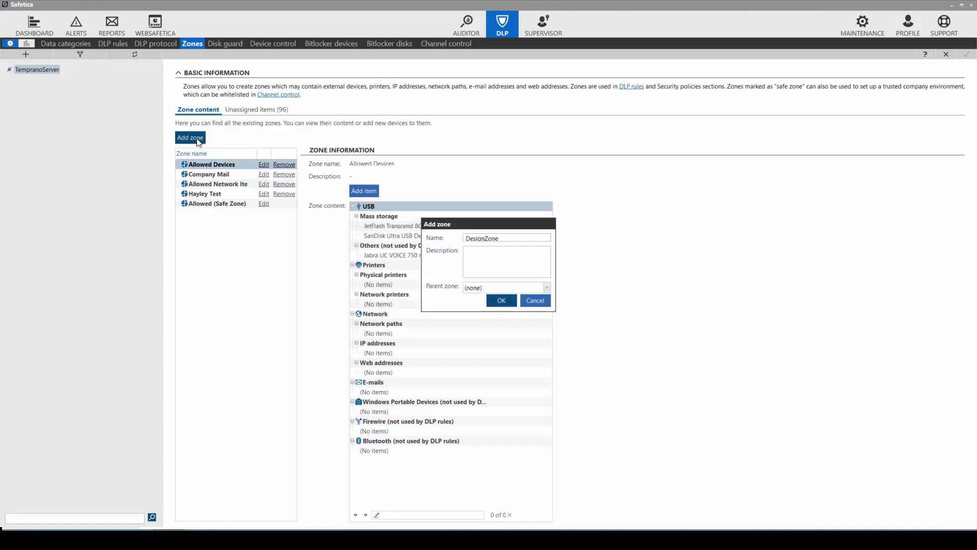
text(Zone for Designere)
click(499, 302)
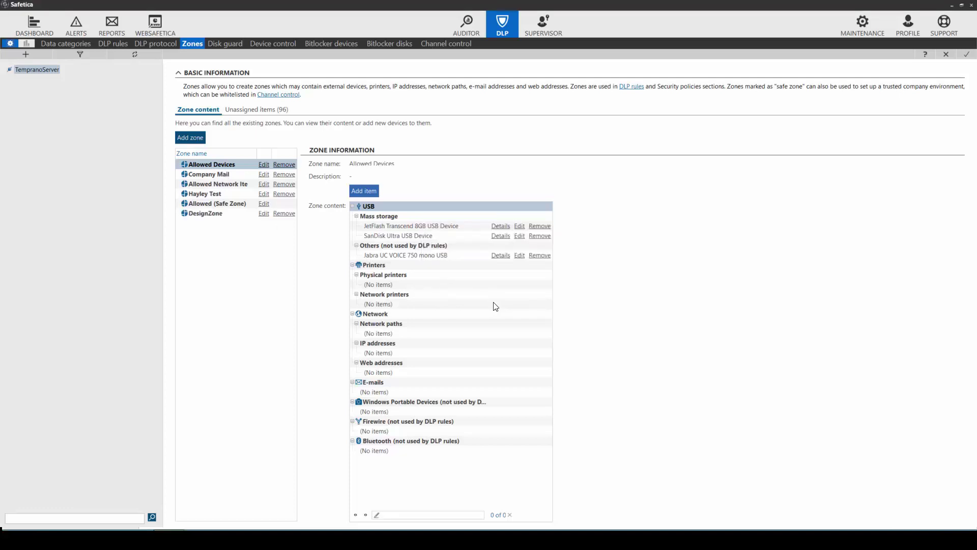
click(226, 213)
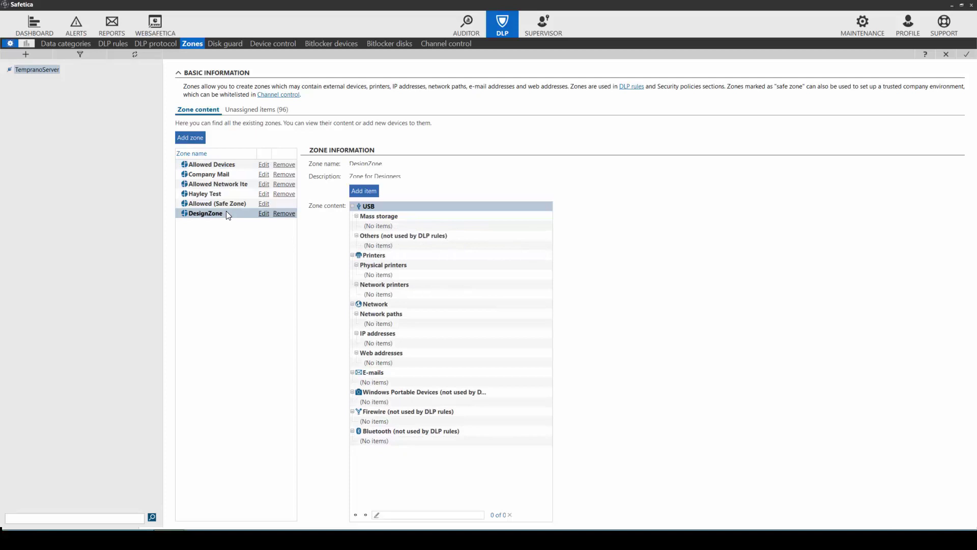
click(359, 192)
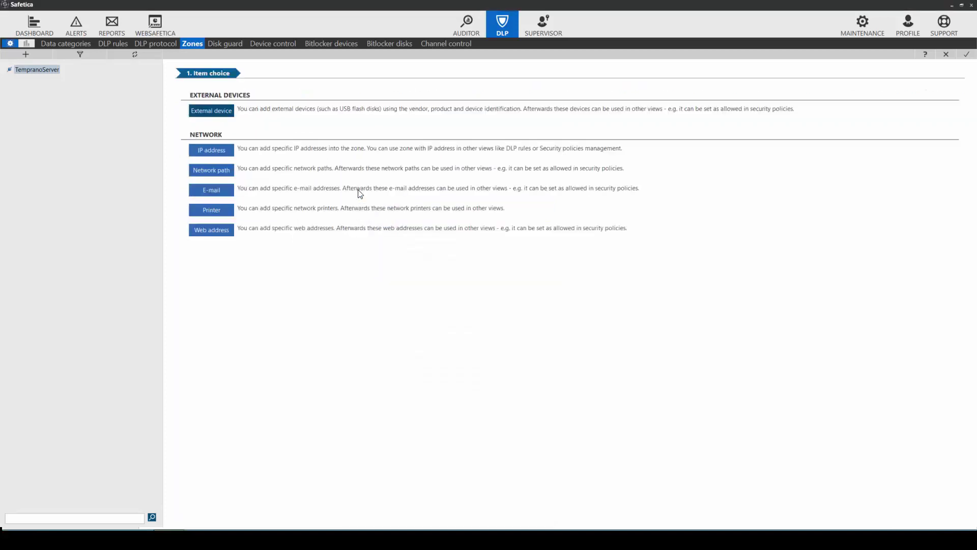
click(222, 116)
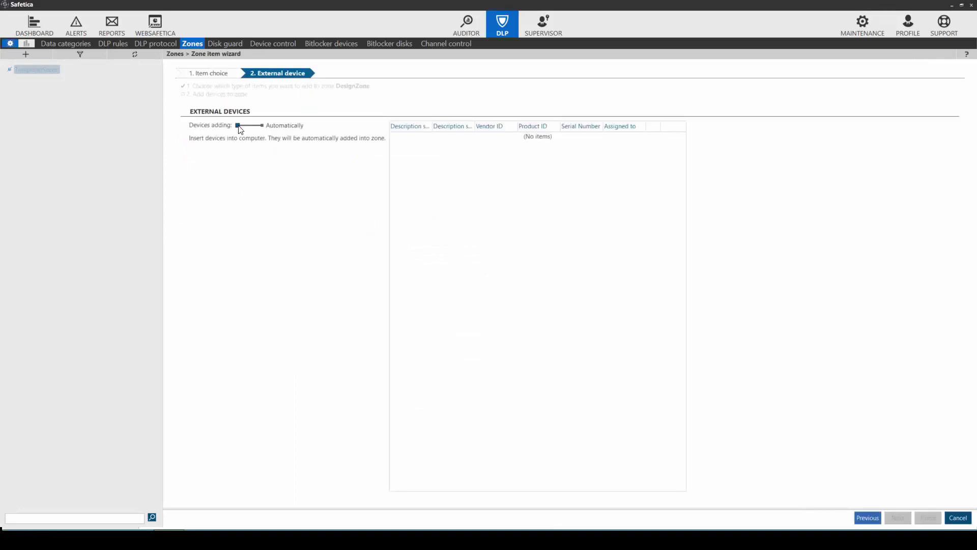
drag(238, 127, 267, 127)
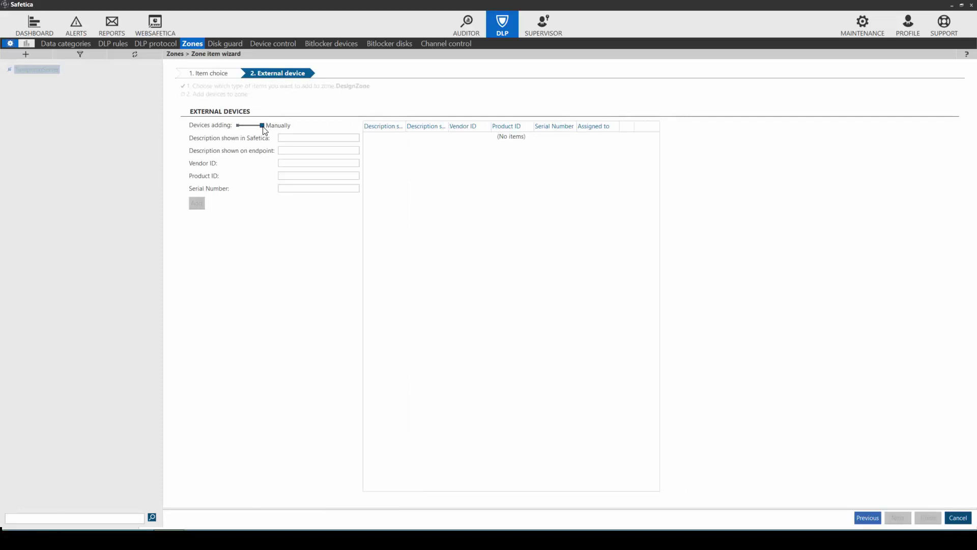
drag(260, 126, 237, 127)
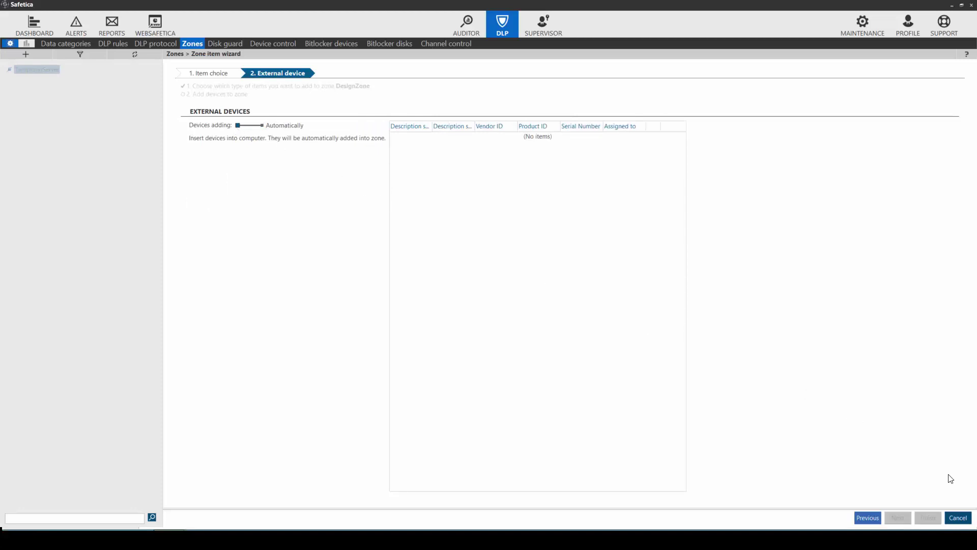
click(964, 518)
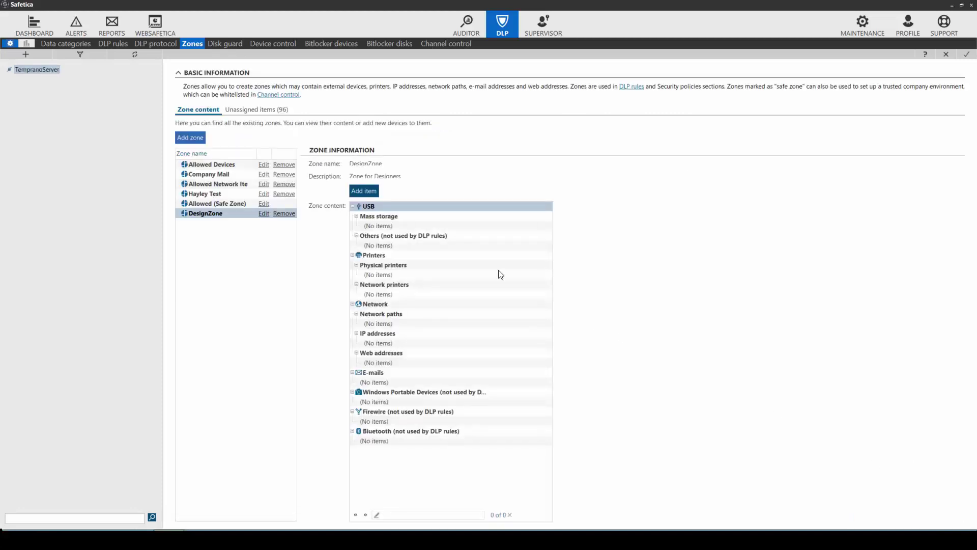
Add the network path \\eldesignserver\CAD as an item in DesignZone
click(364, 191)
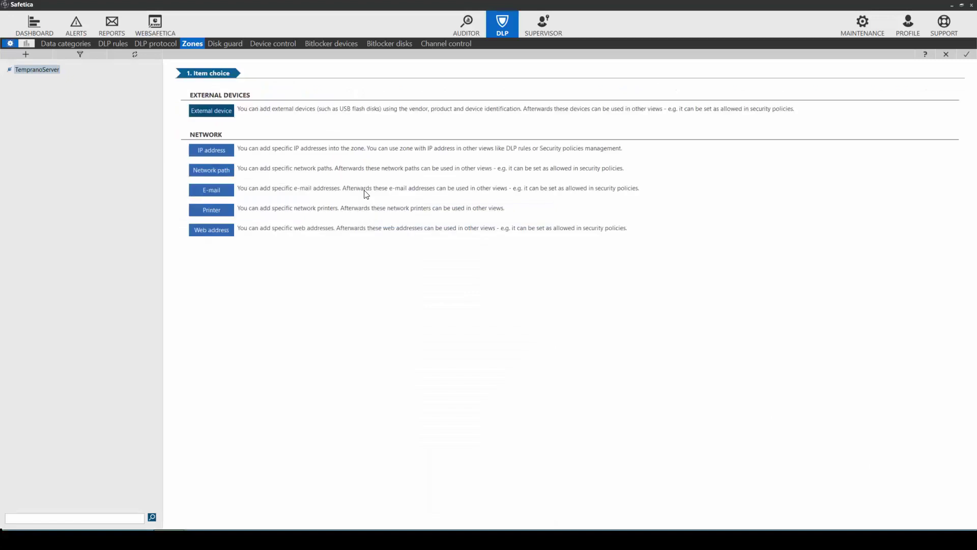
click(216, 167)
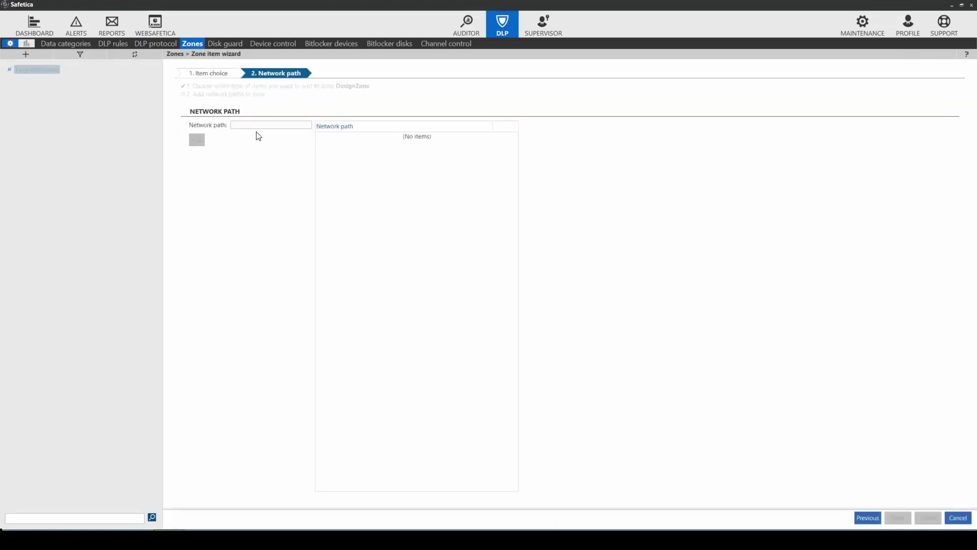
click(260, 125)
text(\\eldesignserver\CAD)
click(198, 142)
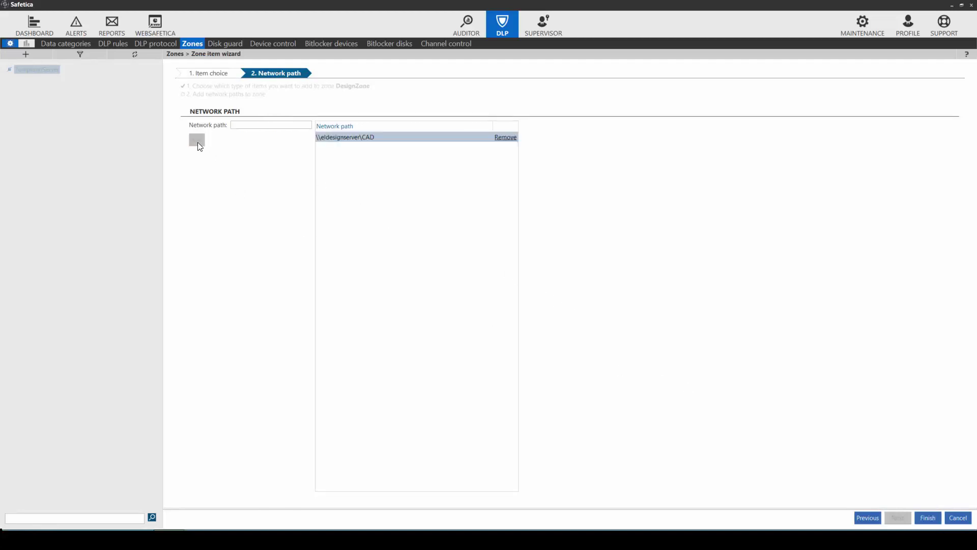
click(928, 518)
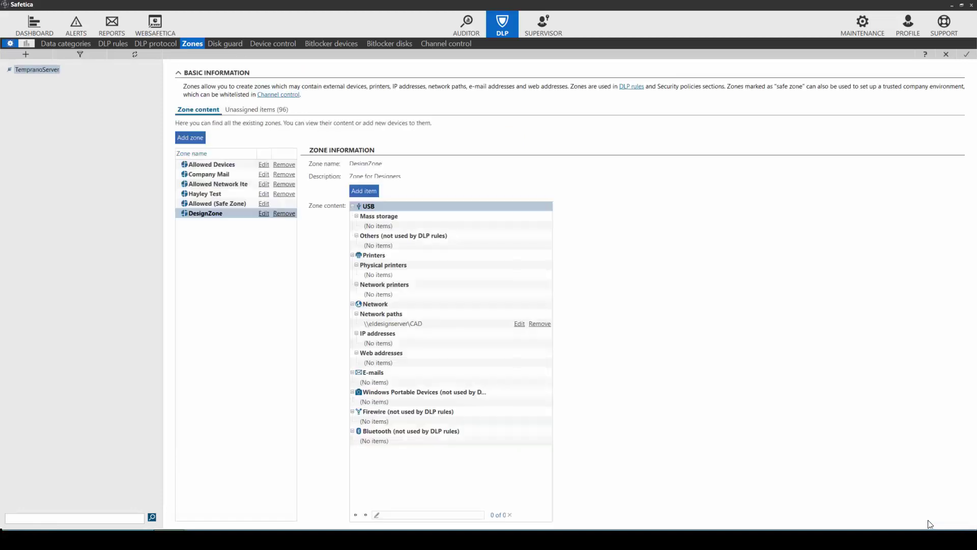
click(359, 193)
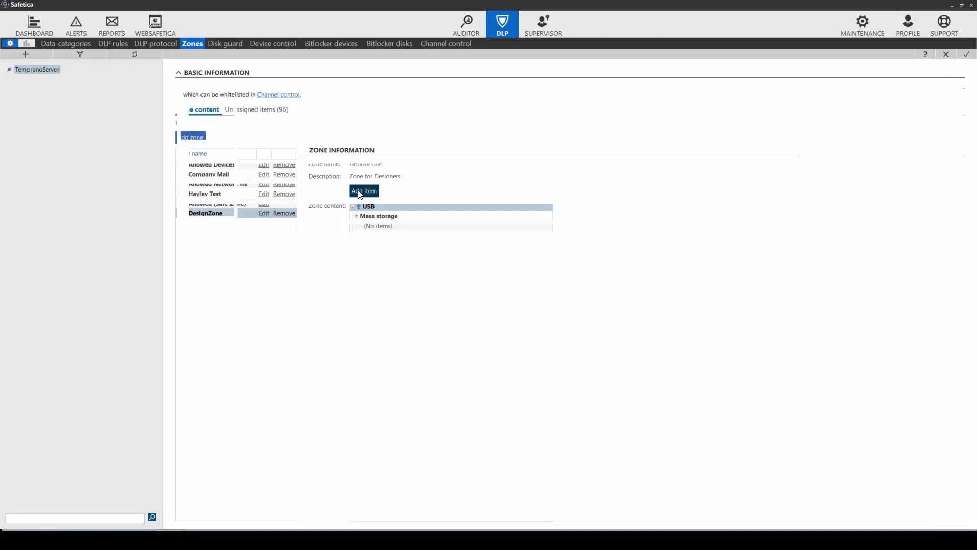
click(217, 193)
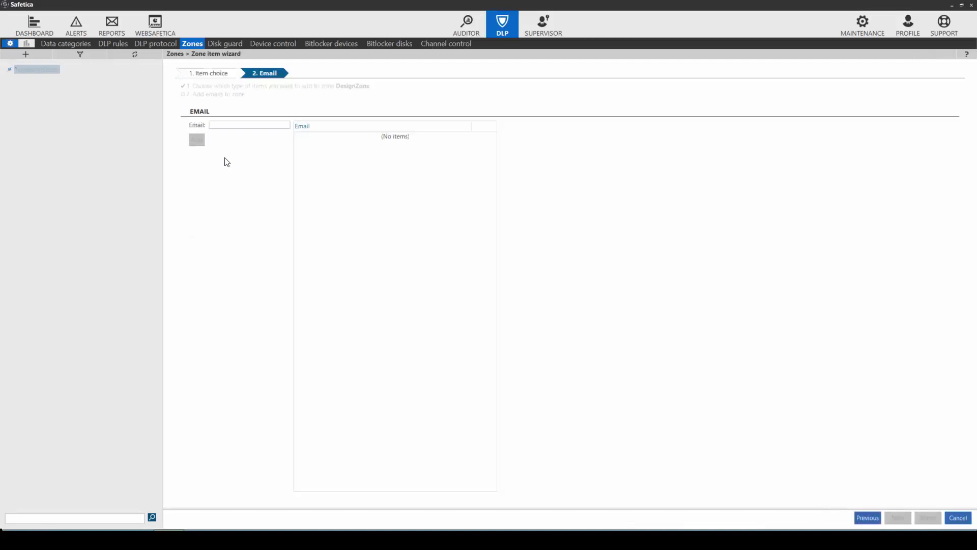
text(@eldesign.com)
click(197, 139)
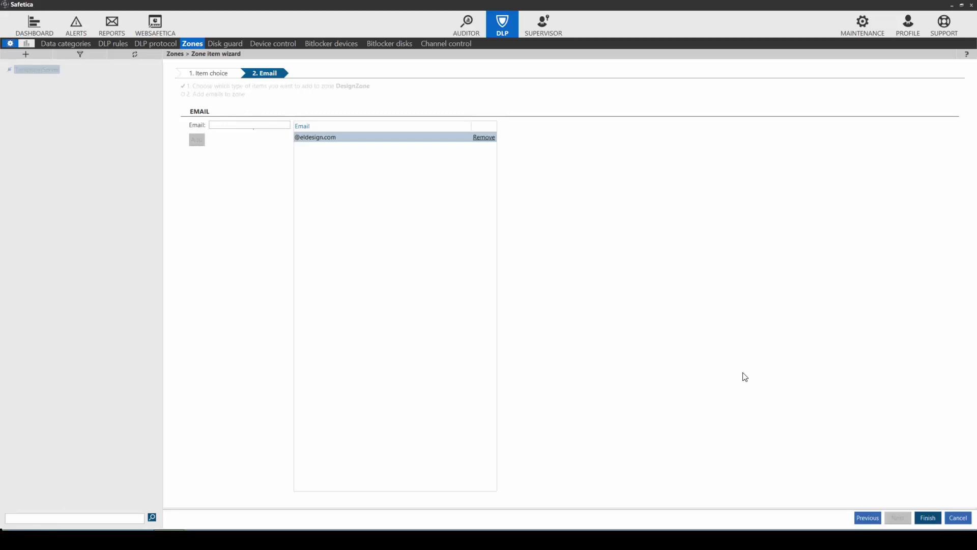
click(928, 518)
Save the zone changes and adjust DesignZone's access slider in Device control
click(966, 53)
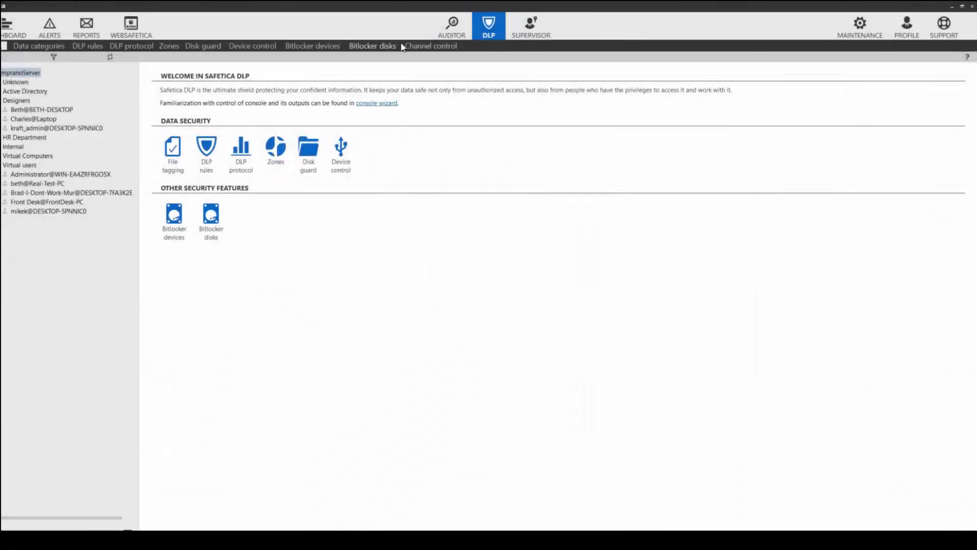
click(195, 47)
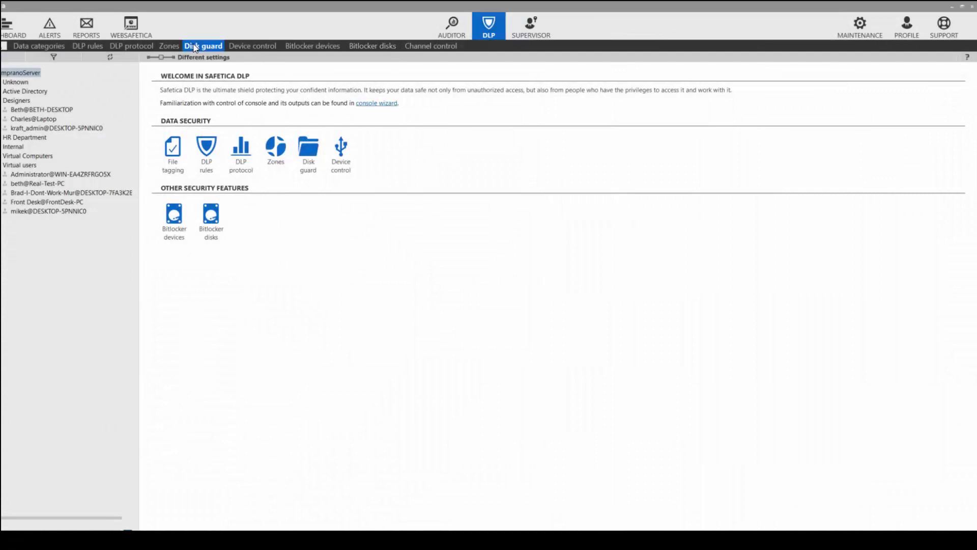
click(249, 46)
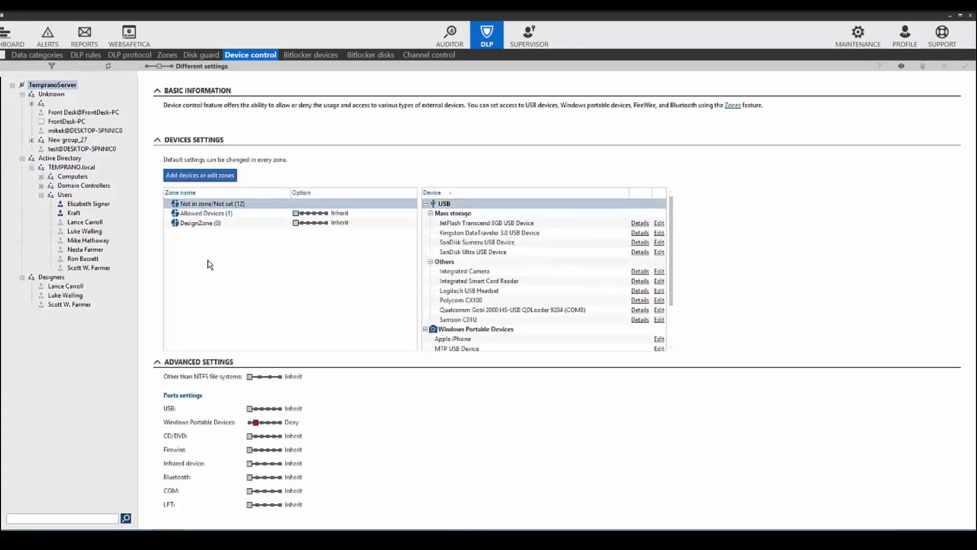
click(211, 224)
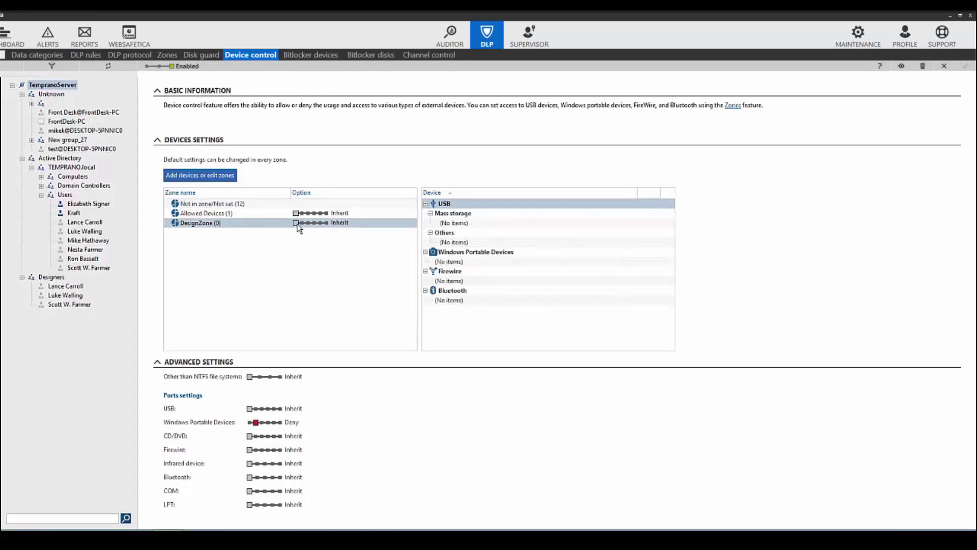
drag(300, 228, 327, 226)
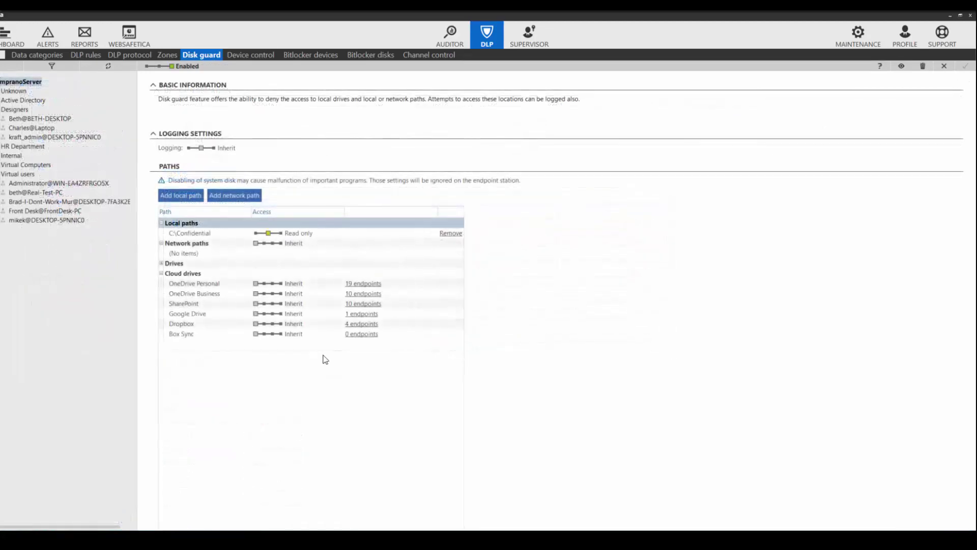
For the Designers group, add network path \\eldesignserver\CAD with Allow access in Disk guard
click(15, 110)
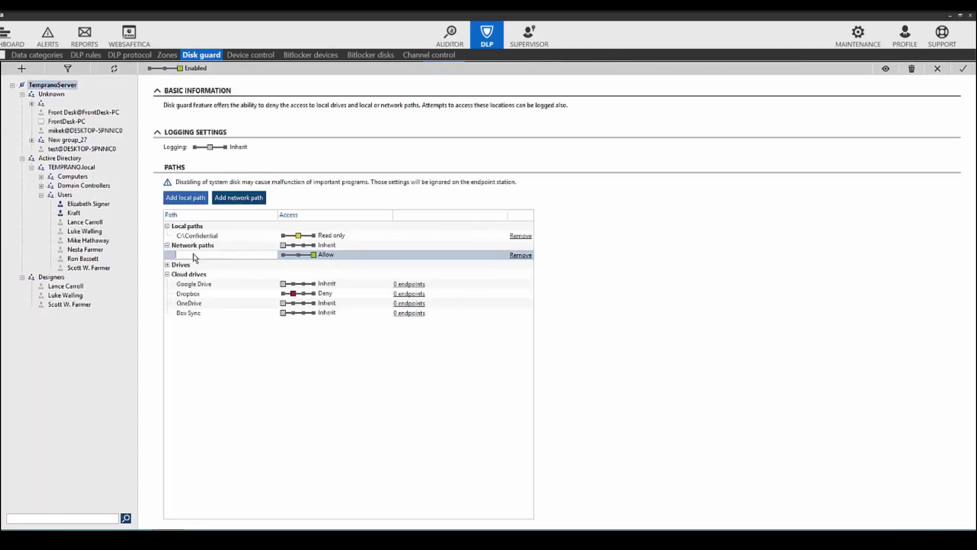
text(\eldesignserver\CAD)
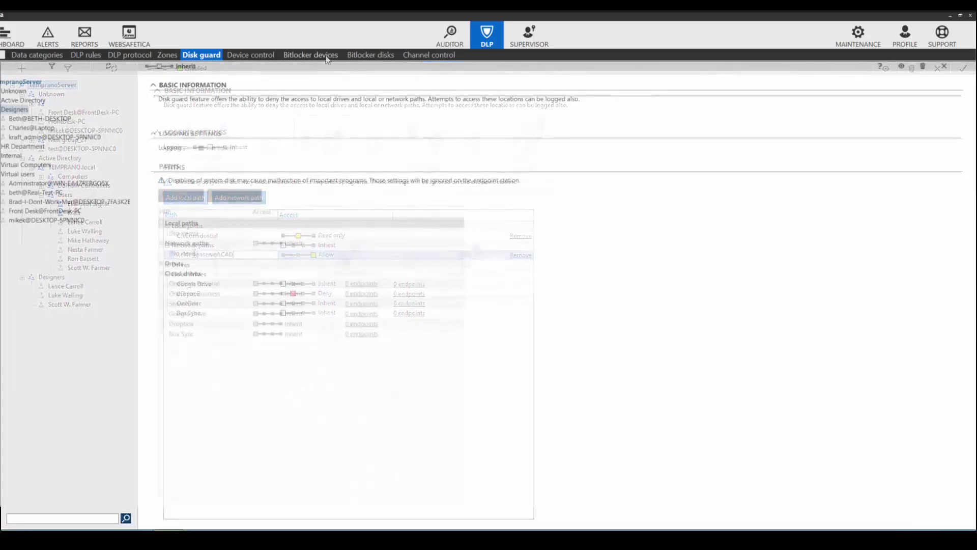
click(354, 54)
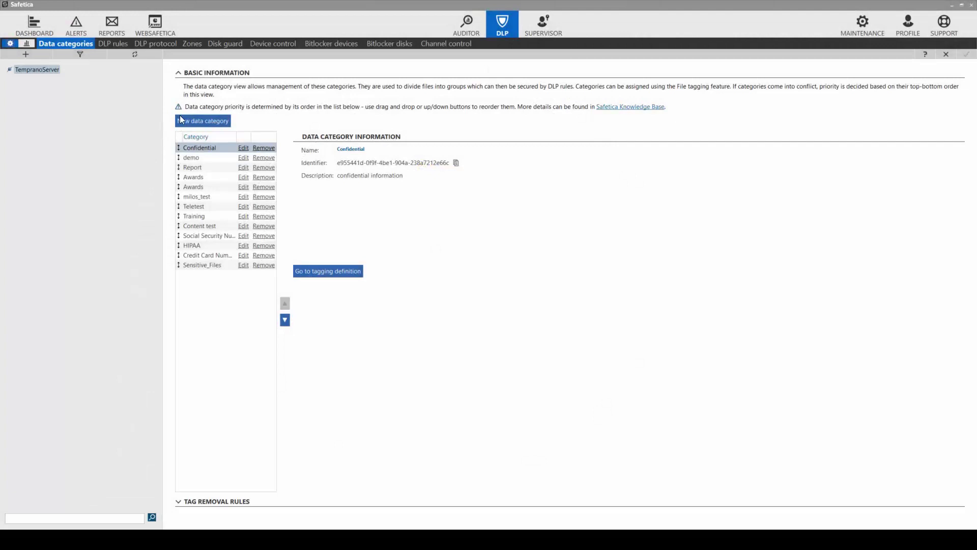
Create a Context-type data category 'Design Filter Rule' and go to its tagging definition
click(192, 122)
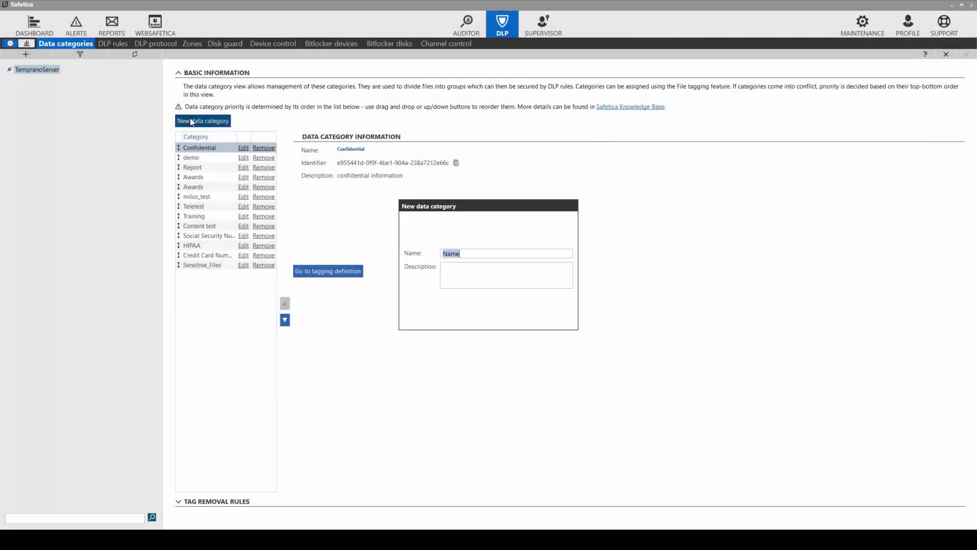
text(Des)
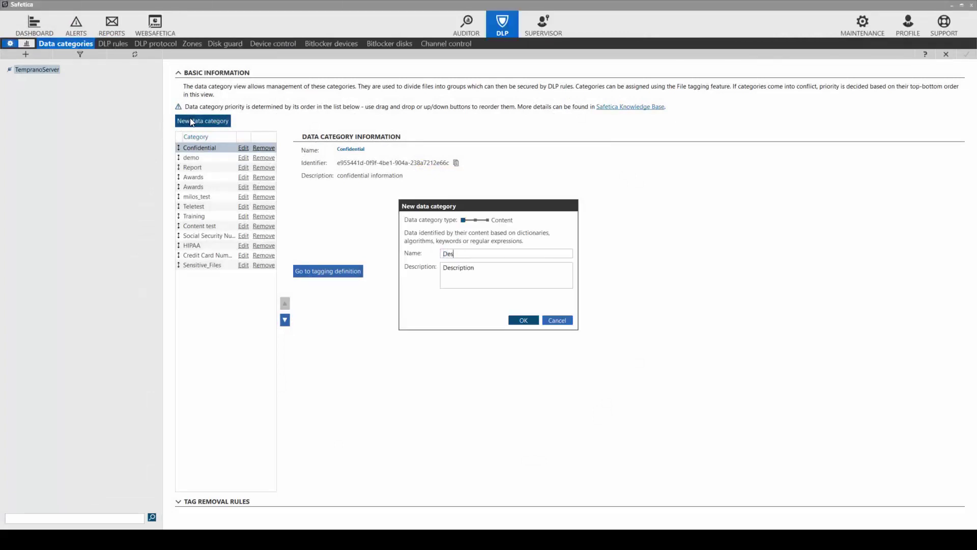
text(ign Filter Rule)
drag(464, 226, 486, 231)
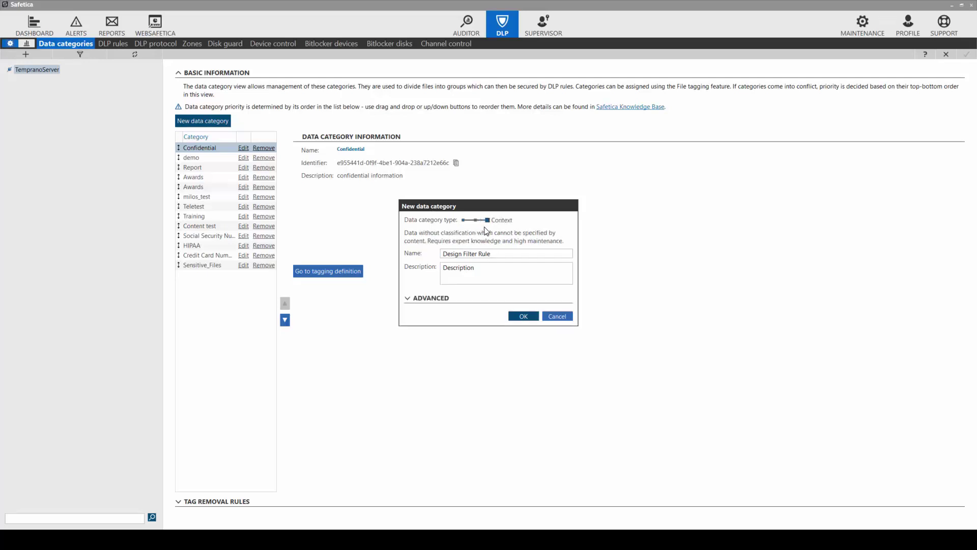
click(523, 315)
click(528, 317)
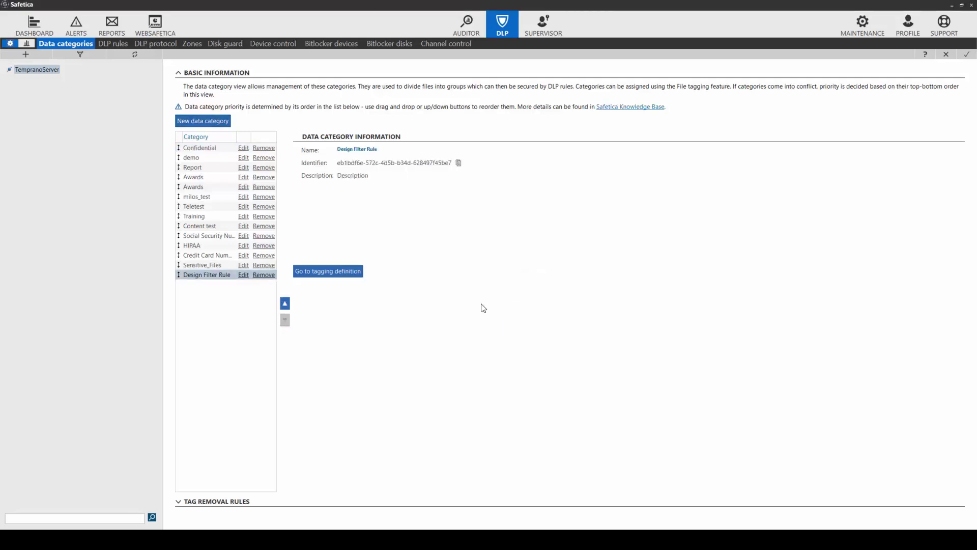
click(314, 272)
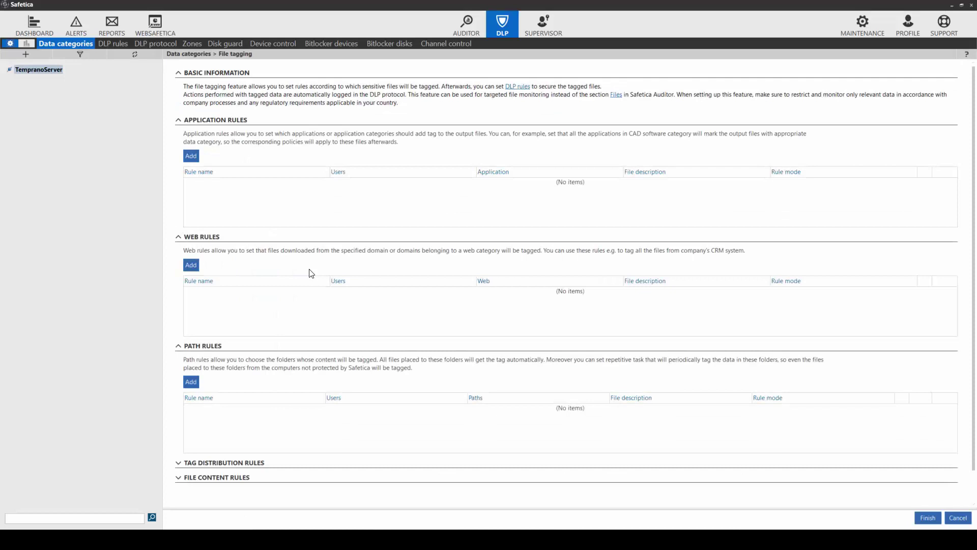
Add a path rule named ProfiCAD targeting TempranoServer in Tagging mode
click(191, 382)
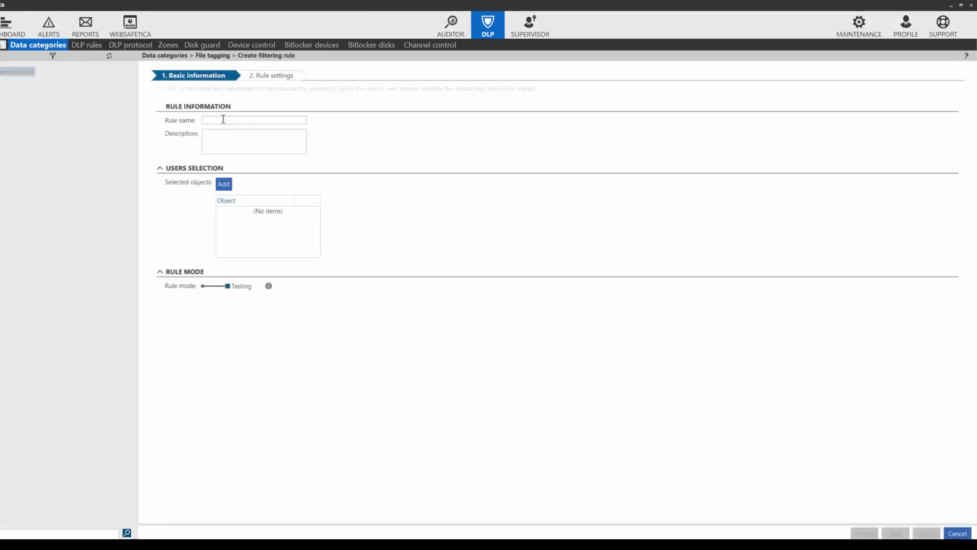
click(223, 119)
text(ProfiCAD)
click(224, 185)
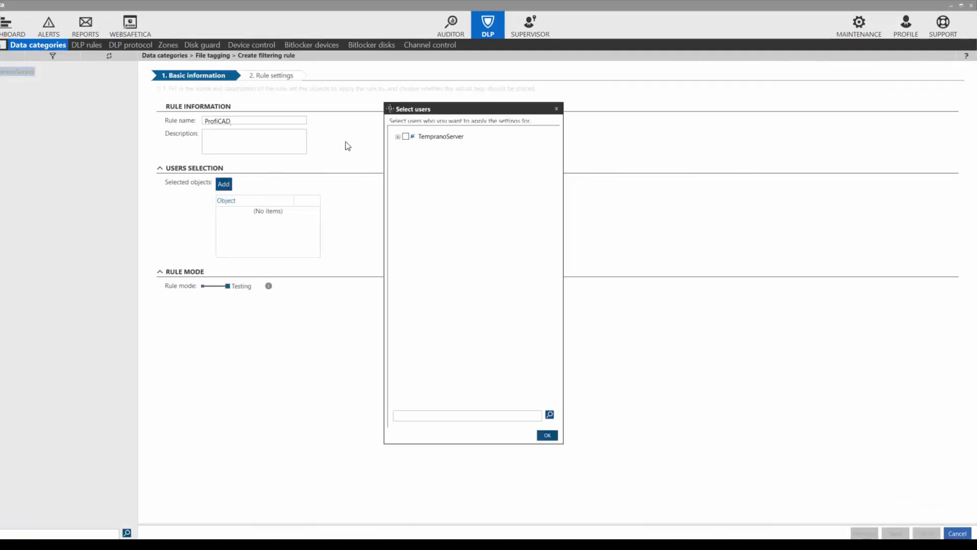
click(406, 136)
click(548, 436)
click(204, 286)
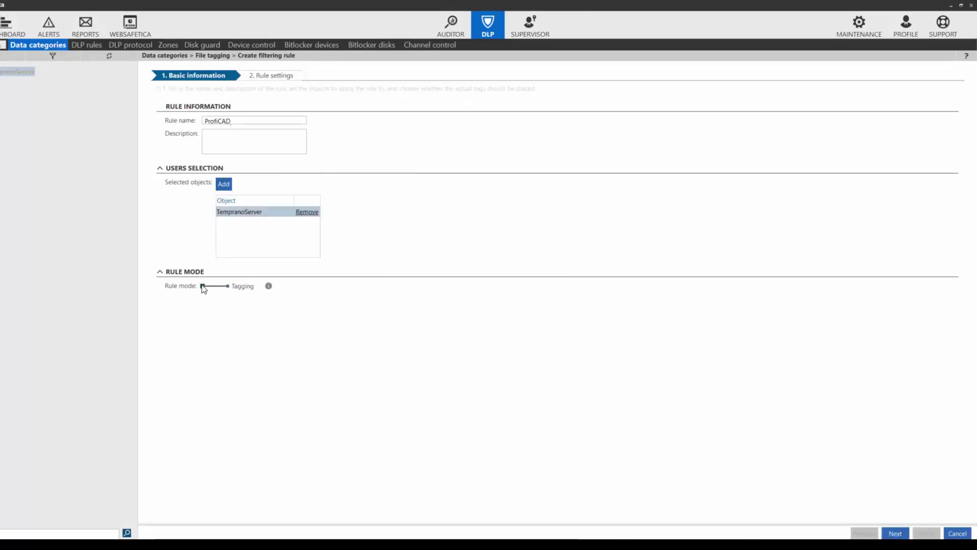
click(892, 535)
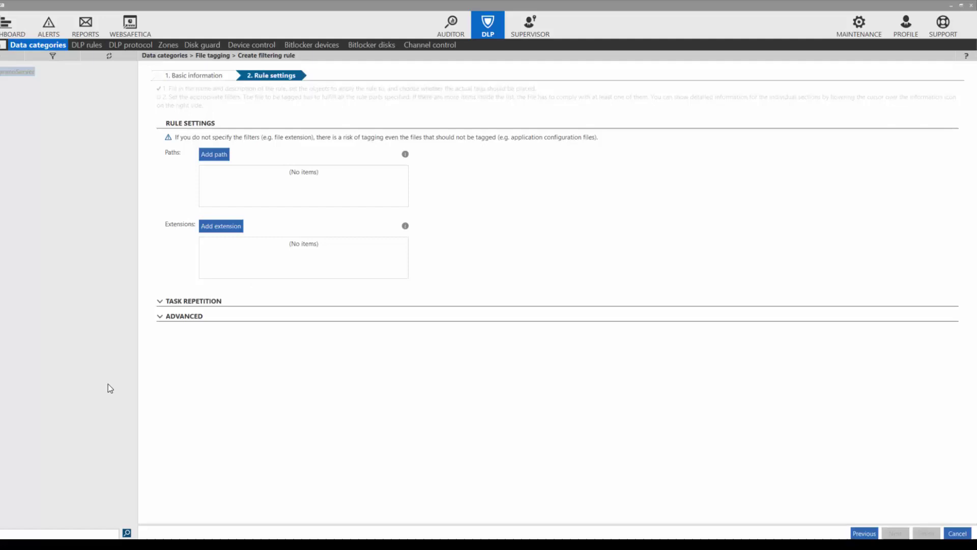
Limit the rule to C:\ProfiCAD and .sxe files, then finish and save
click(215, 156)
click(223, 172)
text(C)
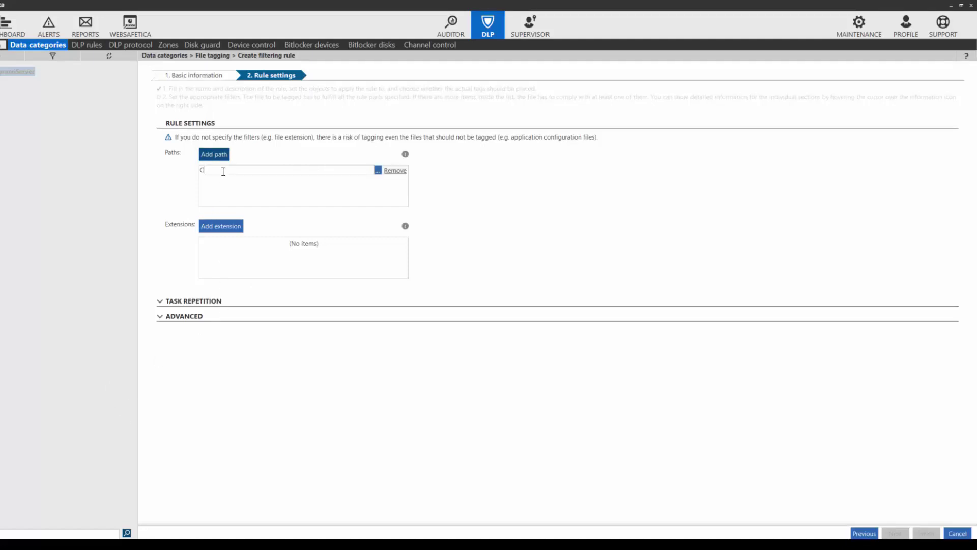
text(:\ProfiCAD)
click(234, 229)
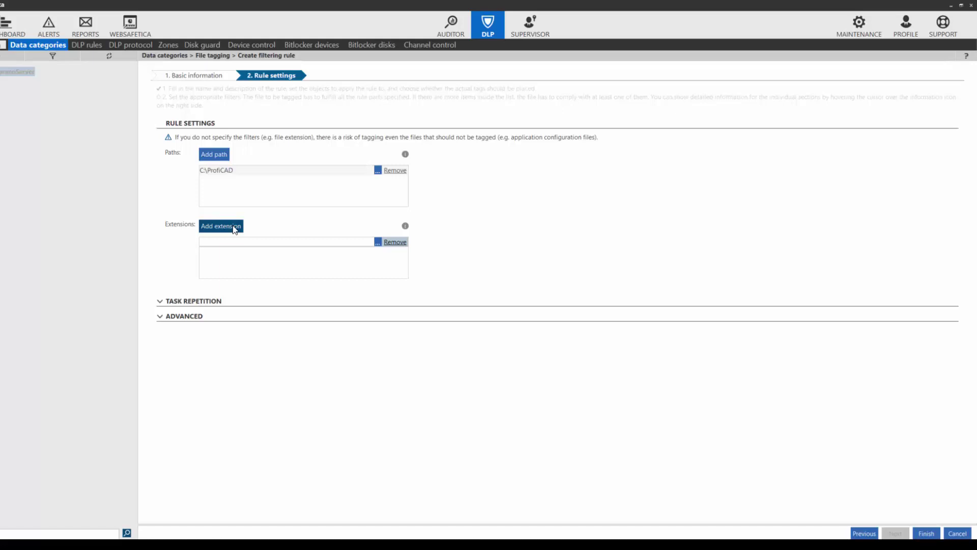
text(.sxe)
click(925, 533)
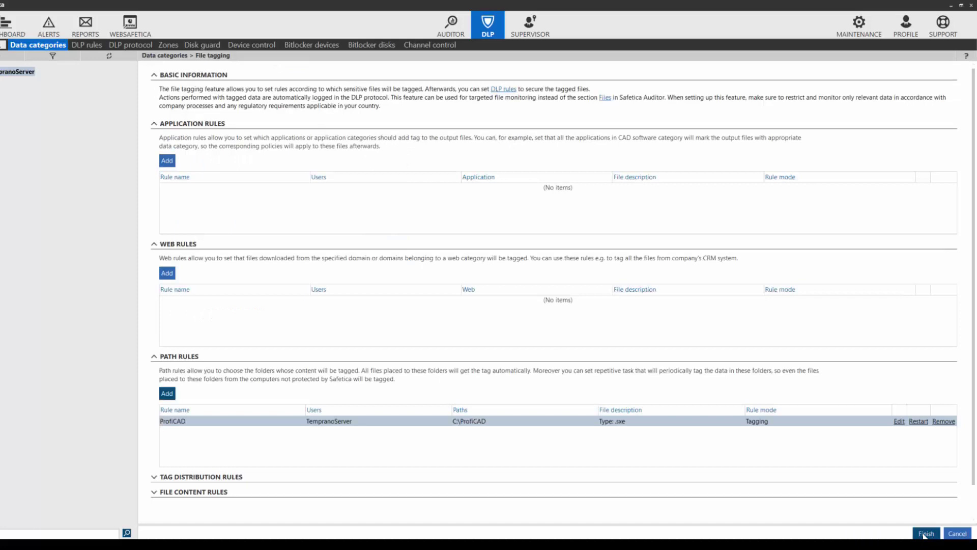
click(925, 533)
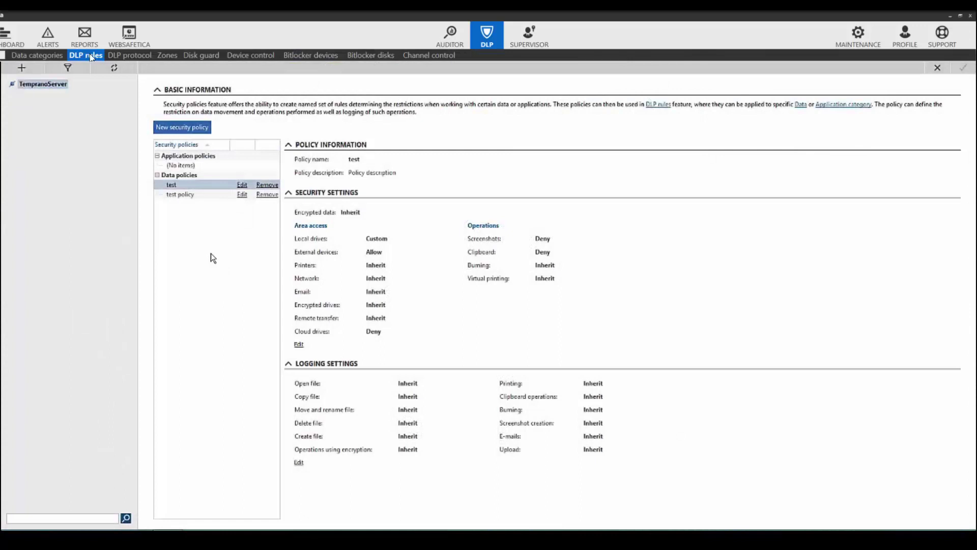
Start a new security policy from DLP rules
click(192, 128)
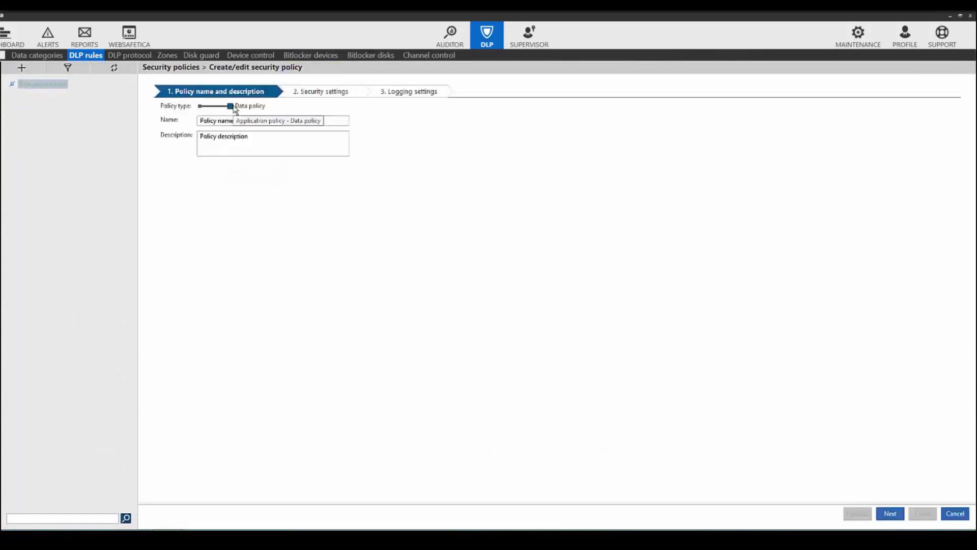
Name the data policy 'Designers Policy' with description 'Policy for Designers'
click(203, 107)
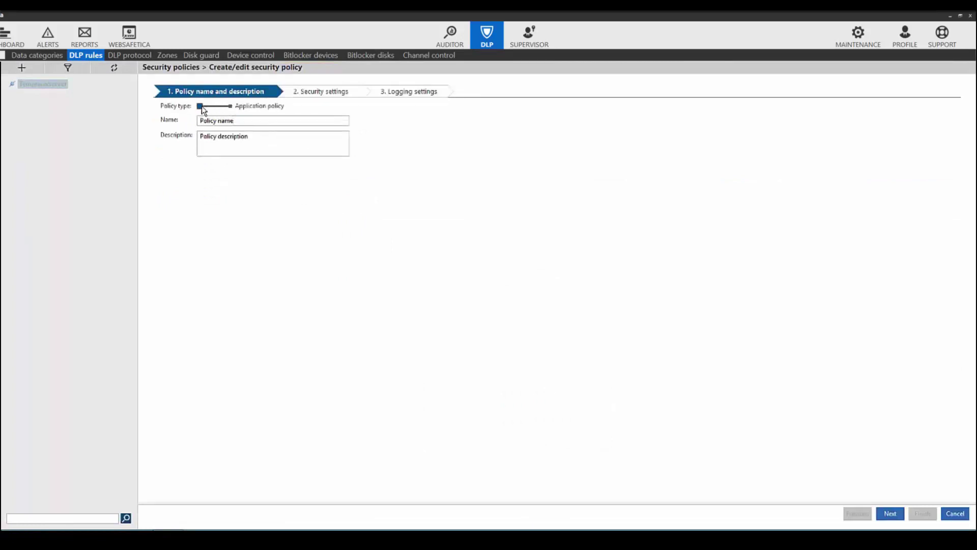
click(232, 109)
drag(243, 120, 198, 121)
text(Designers Policy)
key(Tab)
text(P)
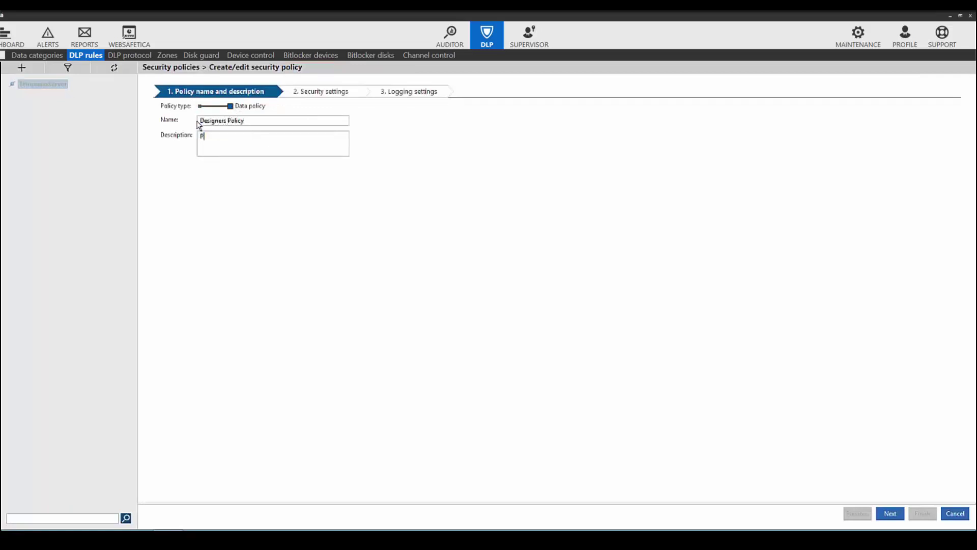
text(olicy for Designers)
Allow local drives; make external devices, printers, network and email zone-dependent, allowed within DesignZone
click(886, 512)
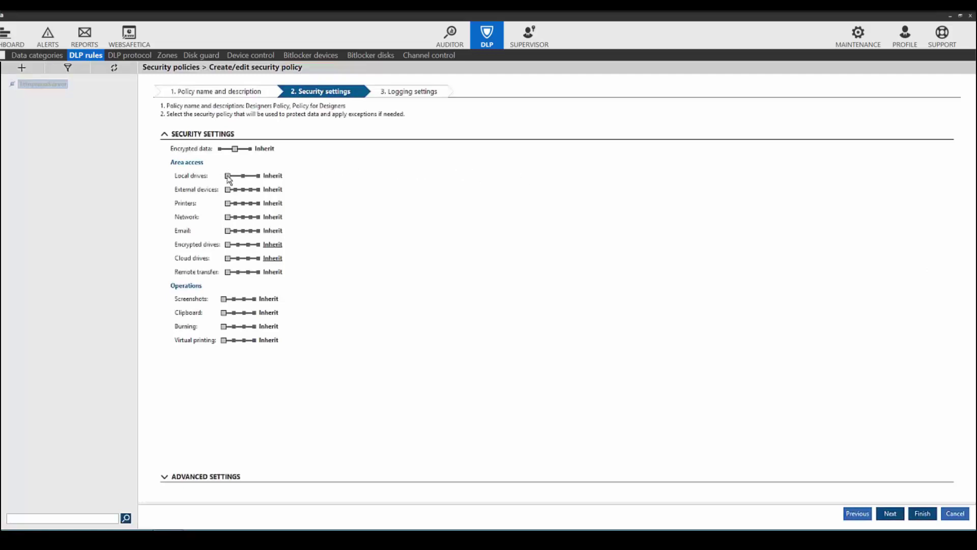
mouse_move(245, 178)
mouse_down()
mouse_move(259, 177)
mouse_move(247, 191)
mouse_up()
click(250, 190)
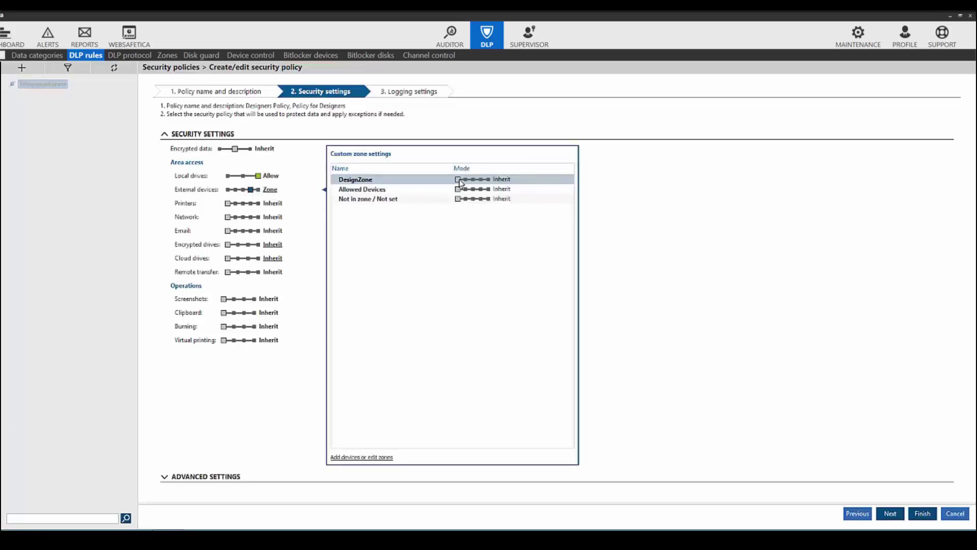
drag(457, 179, 475, 182)
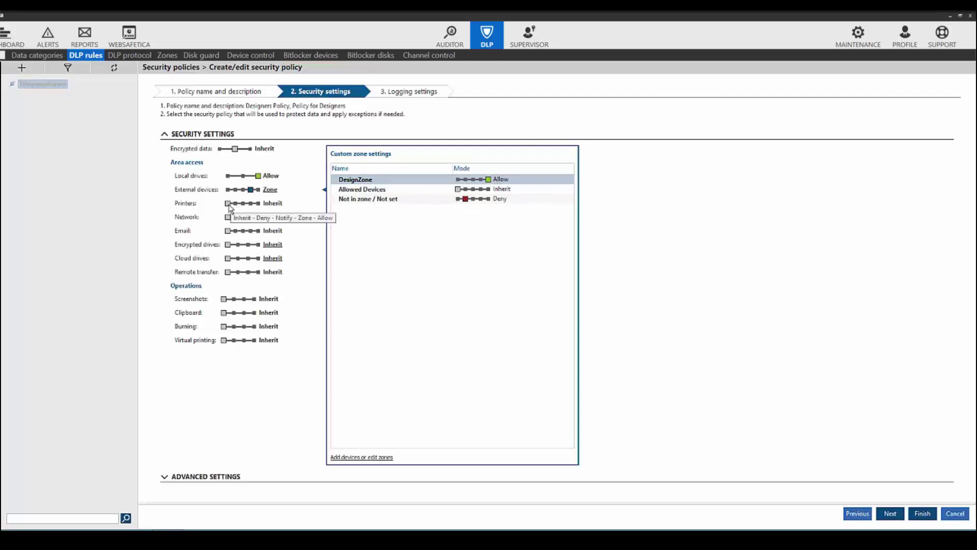
drag(229, 206, 250, 203)
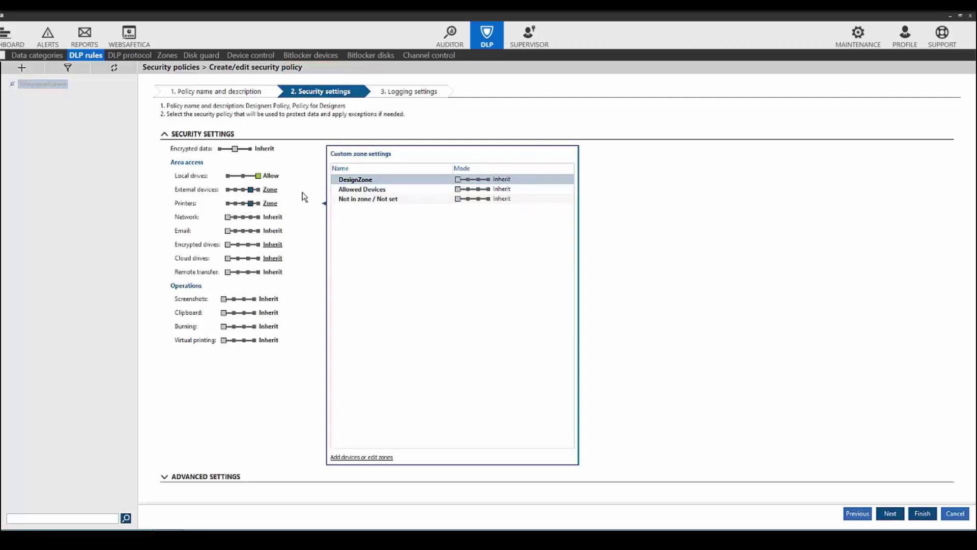
mouse_move(467, 180)
mouse_down()
mouse_move(489, 181)
mouse_move(468, 199)
mouse_up()
drag(230, 220, 251, 219)
drag(459, 180, 468, 200)
drag(229, 232, 252, 233)
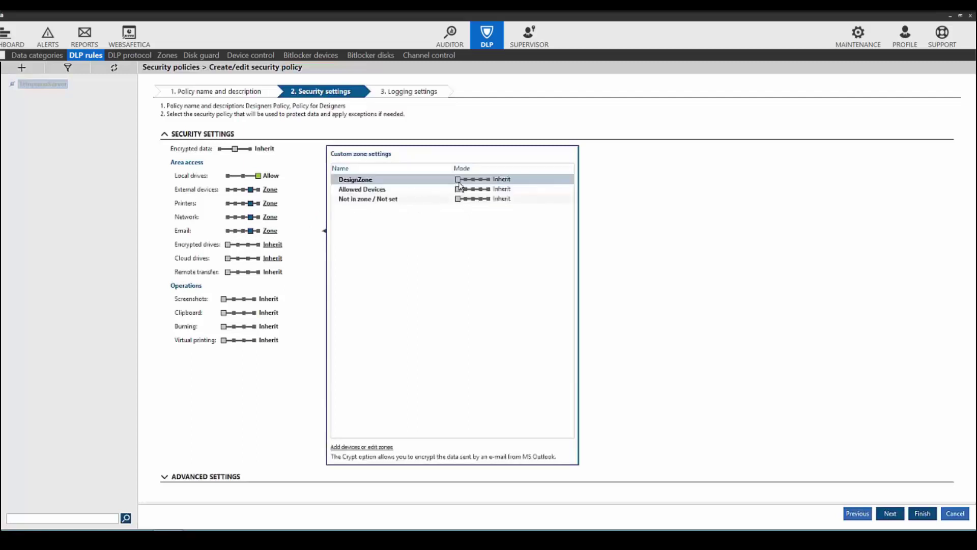
drag(458, 180, 465, 199)
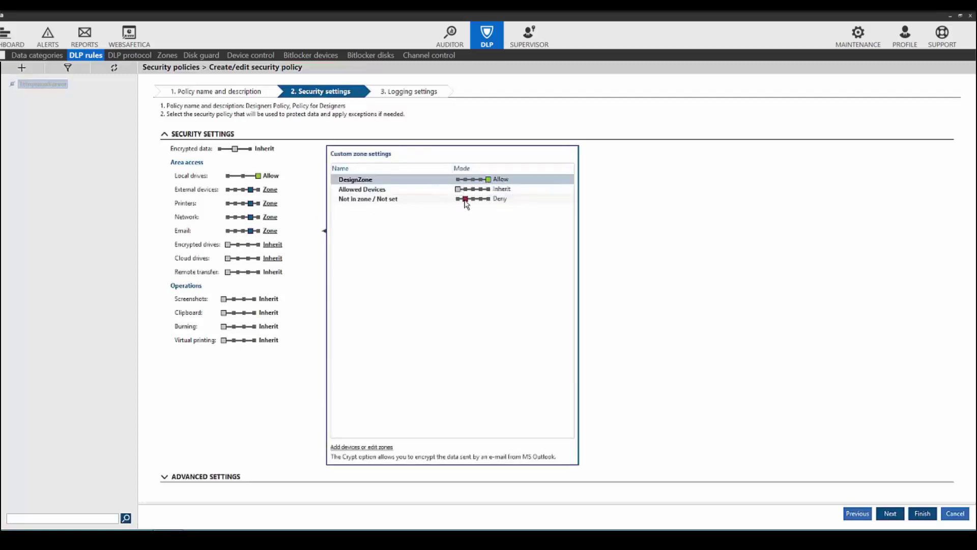
Deny encrypted drives, cloud drives, remote transfer, screenshots, clipboard and virtual printing, then finish the policy
click(238, 245)
click(238, 258)
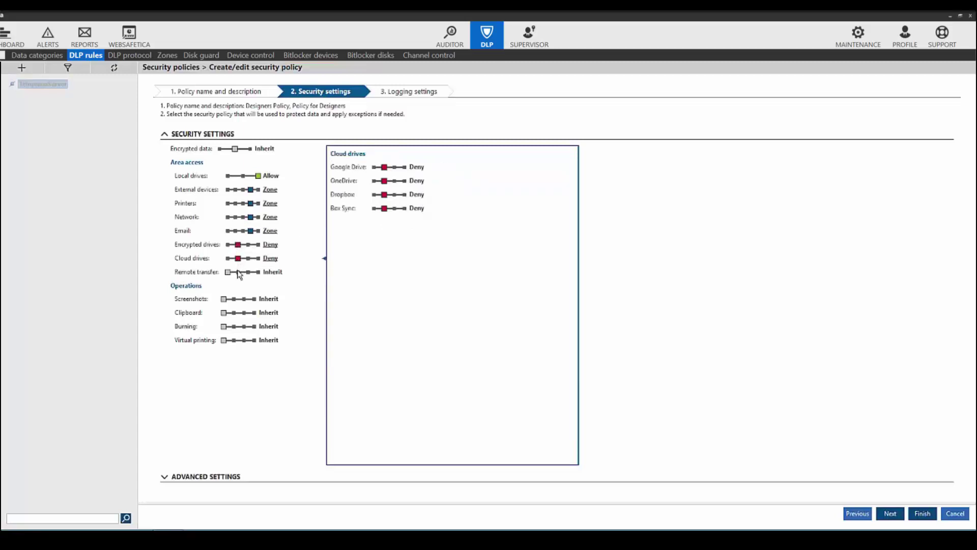
click(237, 272)
click(234, 299)
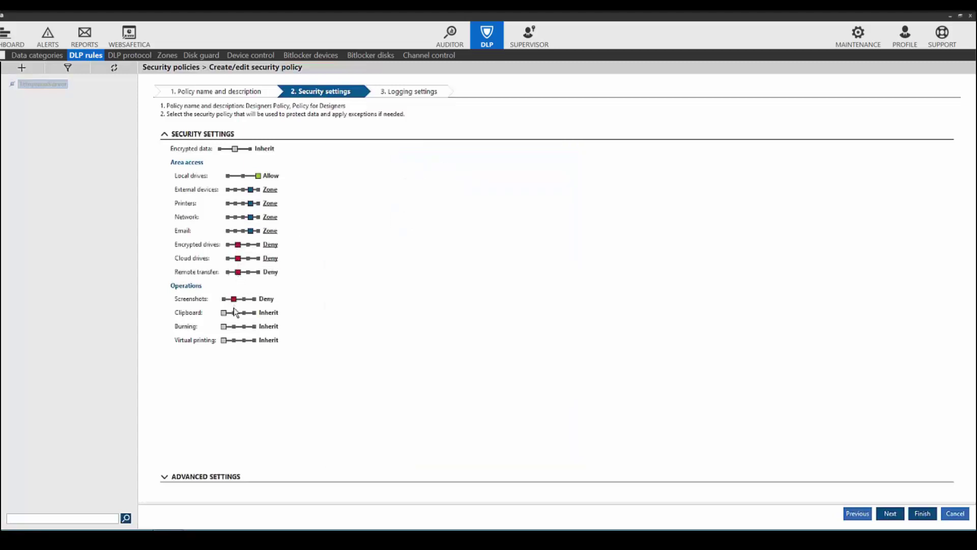
click(234, 313)
click(233, 340)
click(890, 515)
click(927, 515)
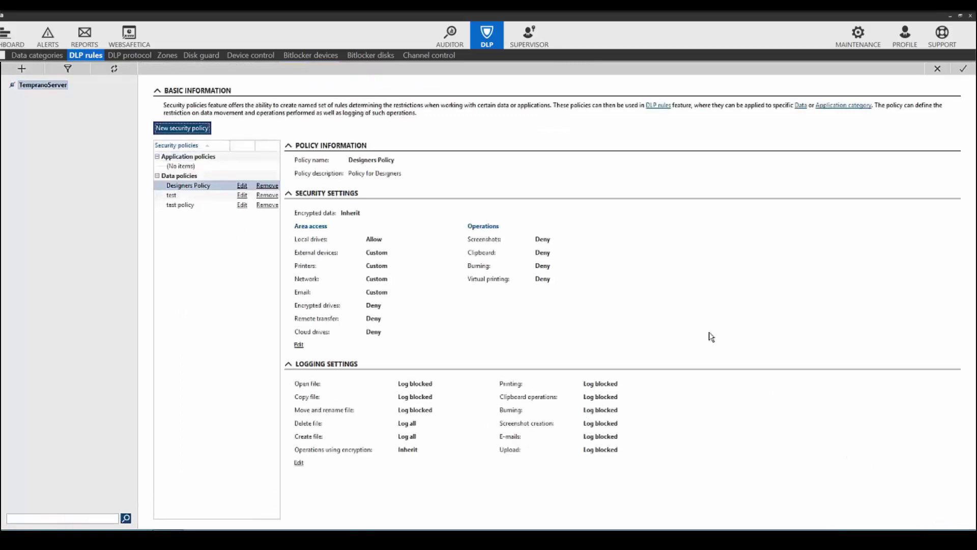
Apply the saved policy changes and start a new DLP rule for the ProfiCAD Data Category
click(965, 72)
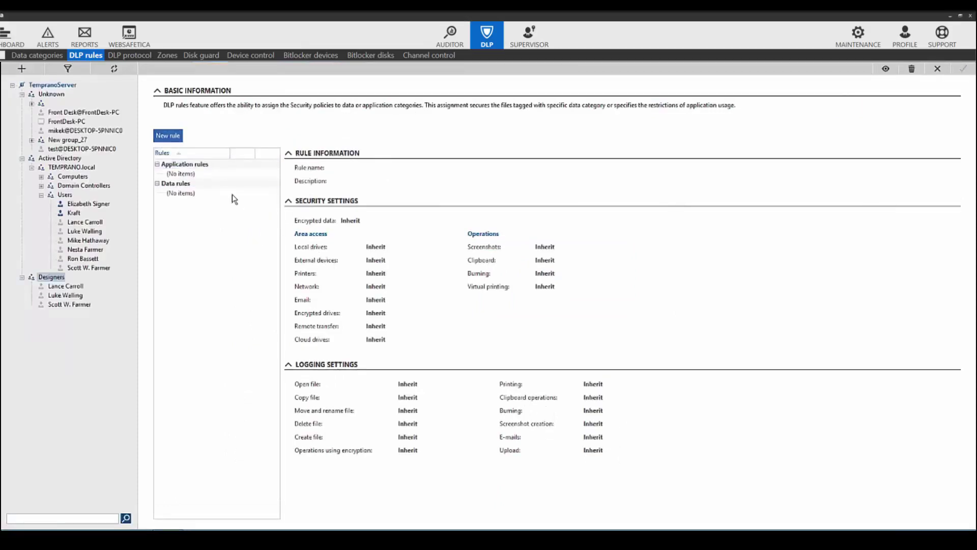
click(168, 137)
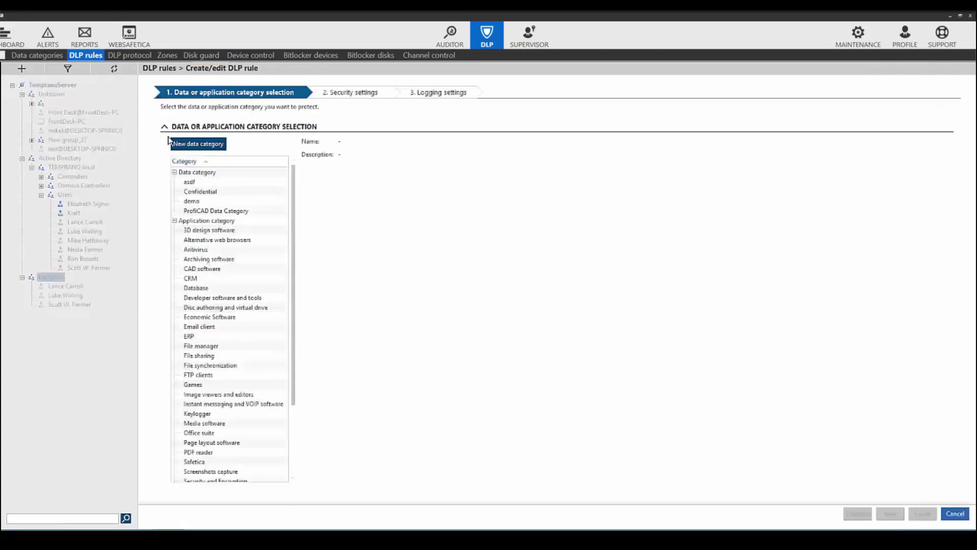
click(208, 211)
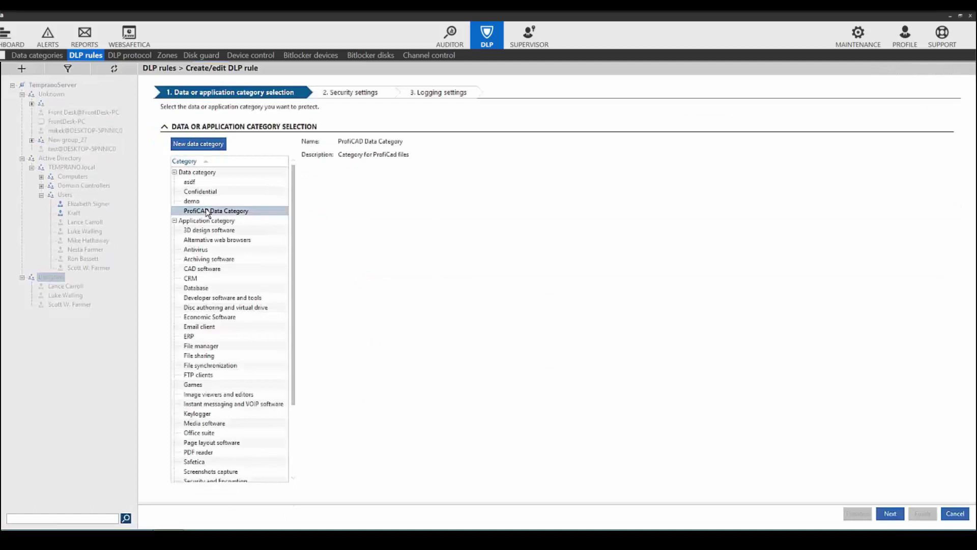
click(892, 516)
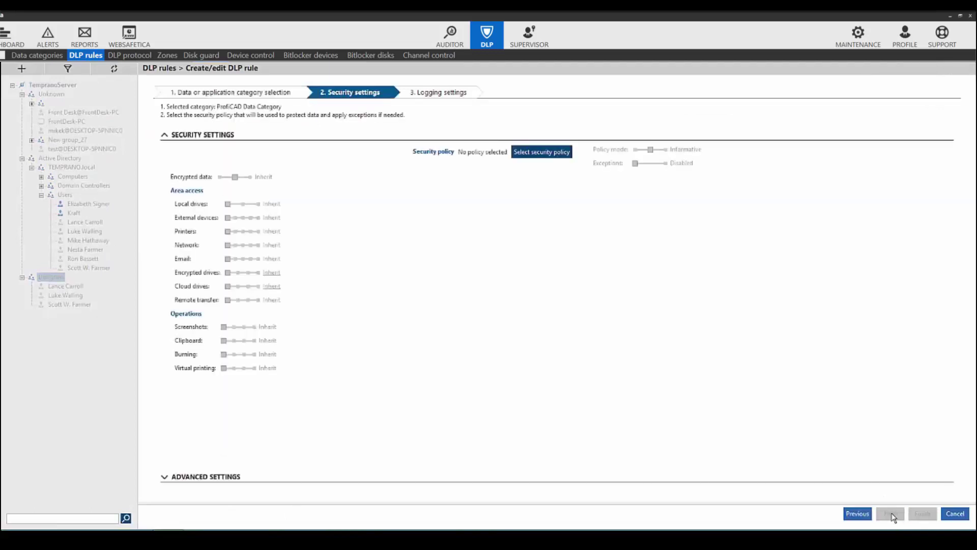
Assign Designers Policy to the rule in Restrictive mode, finish it, and go to Alerts
click(537, 154)
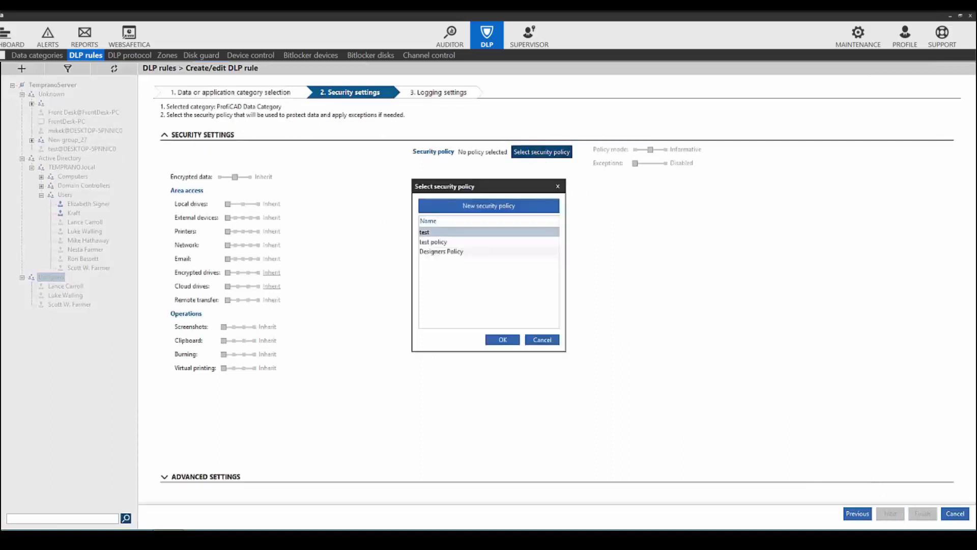
click(449, 253)
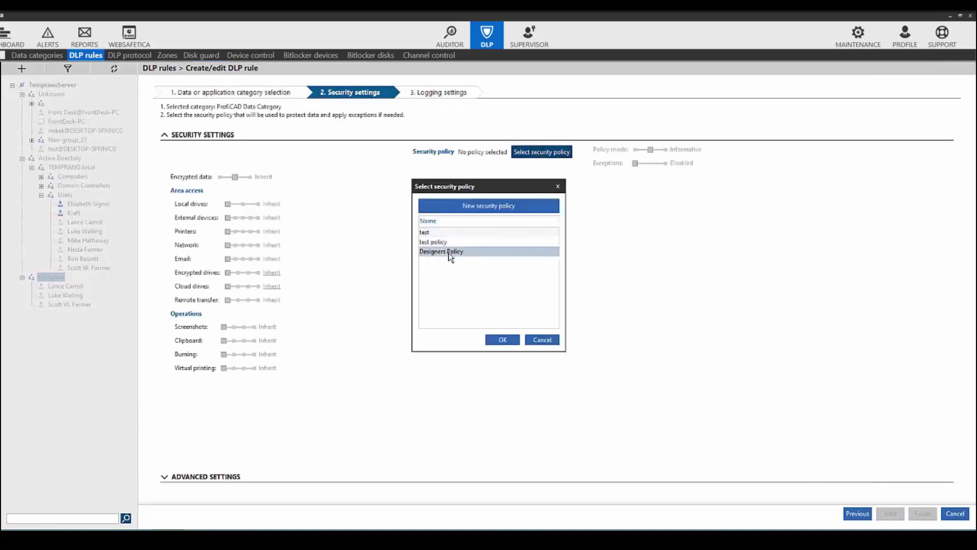
click(503, 340)
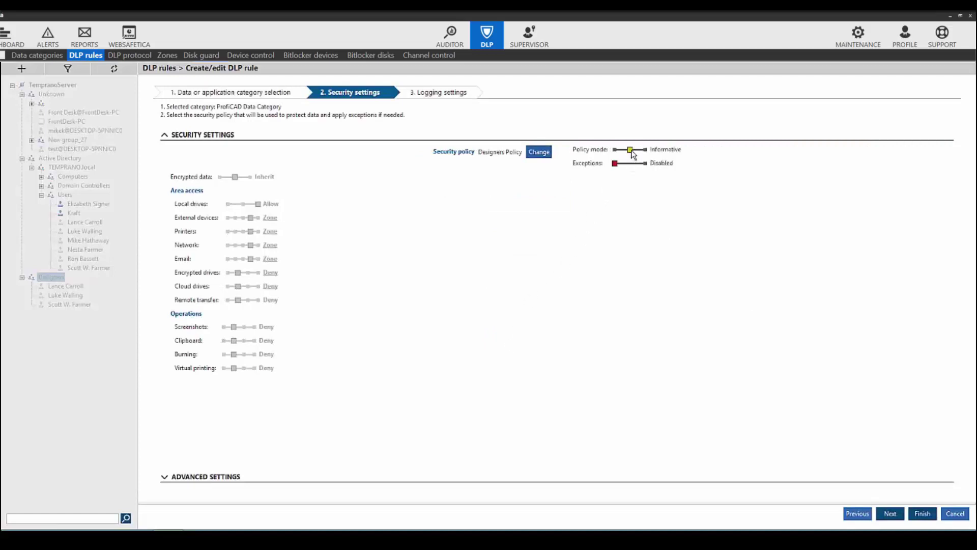
drag(632, 151, 618, 152)
click(892, 514)
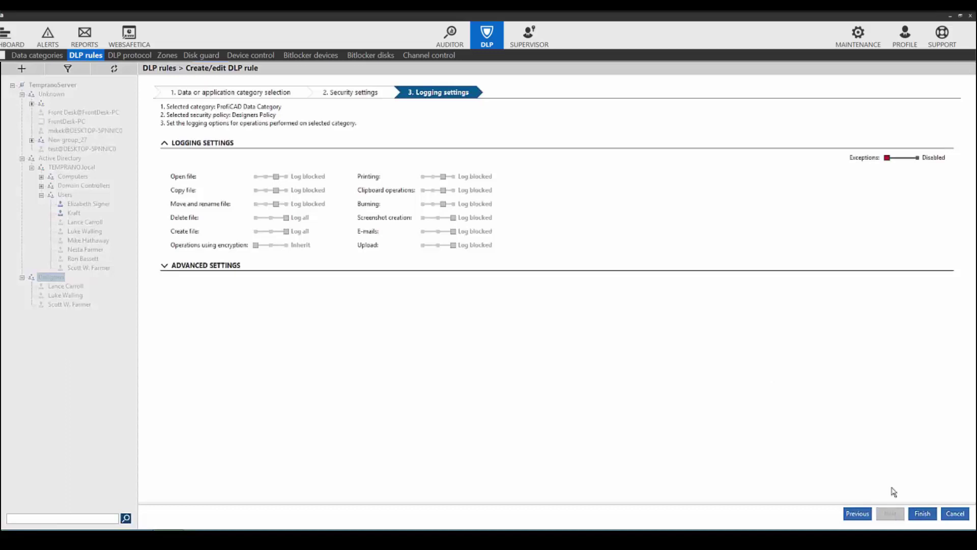
click(923, 514)
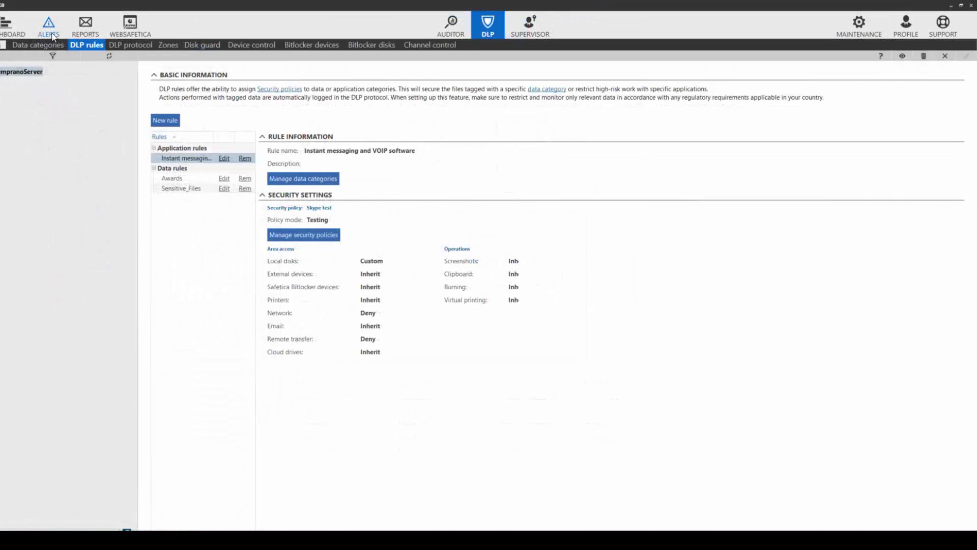
click(49, 31)
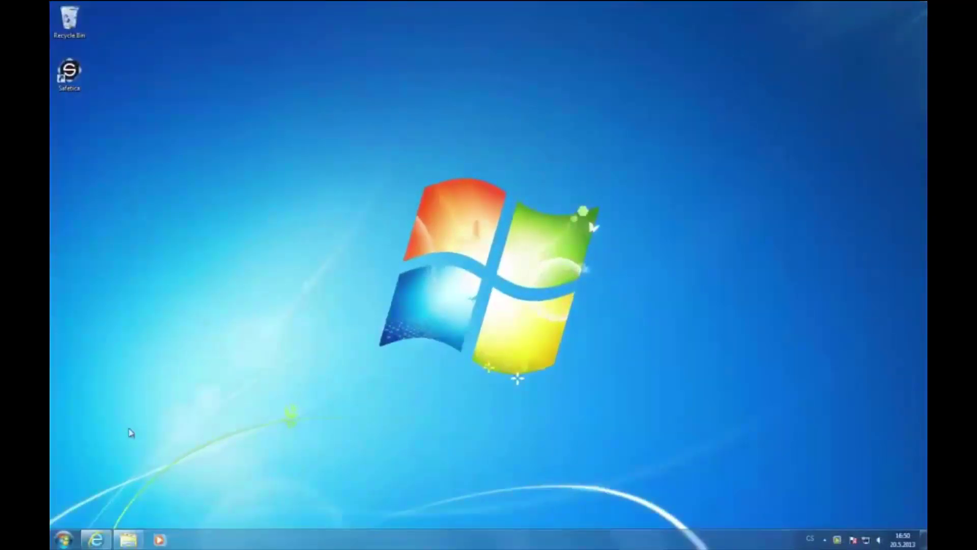
Open ProfiCAD1 from C:\ProfiCAD via Computer, continuing past the Safetica restriction alert
click(63, 540)
click(205, 387)
double_click(203, 110)
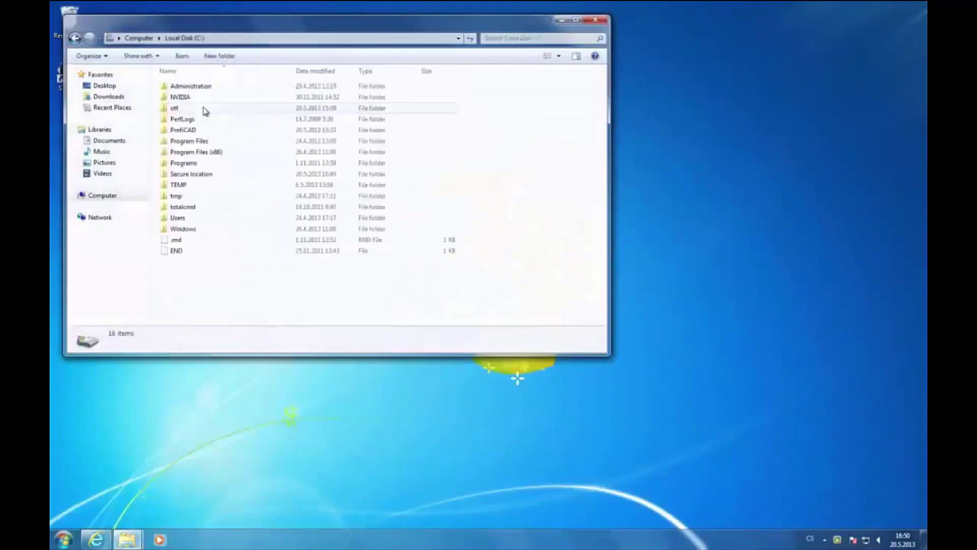
double_click(199, 130)
double_click(198, 134)
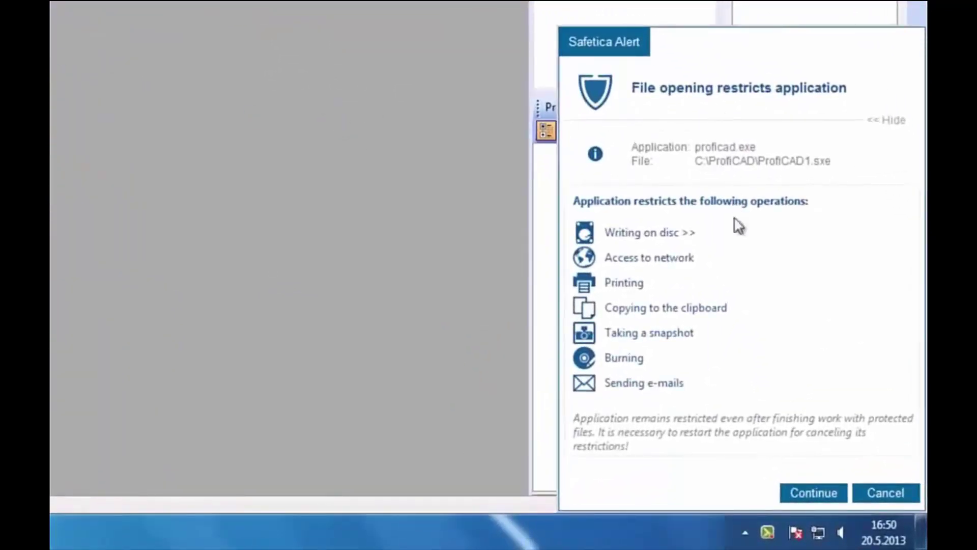
click(813, 491)
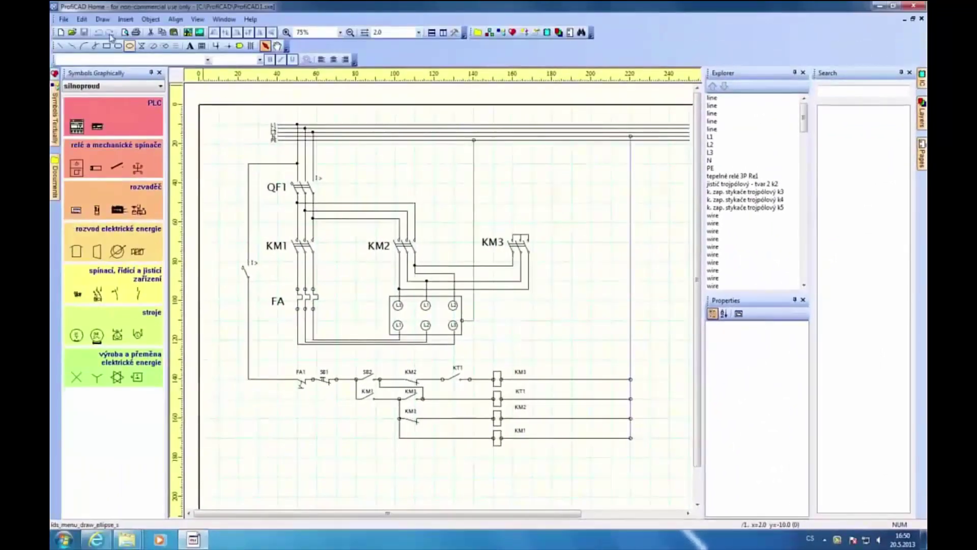
click(64, 19)
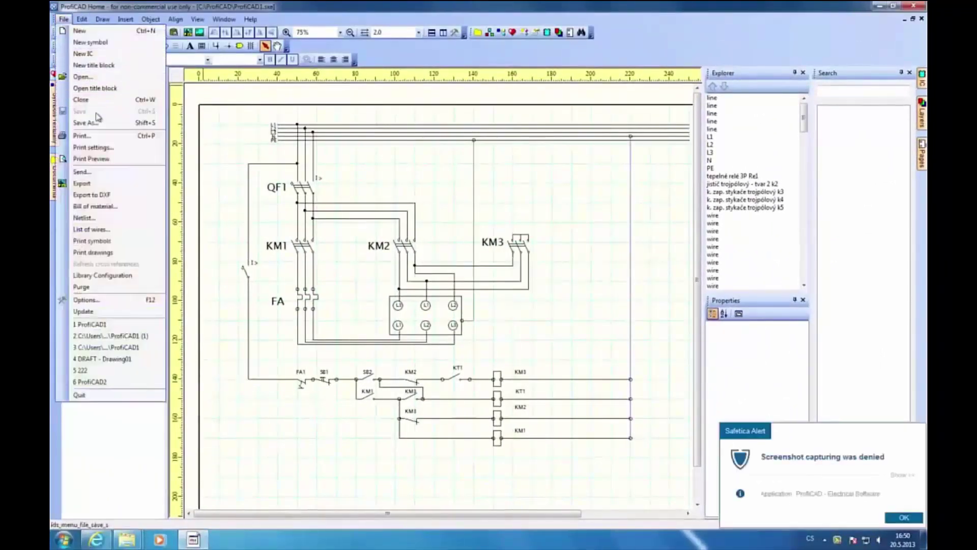
key(Escape)
key(ctrl+p)
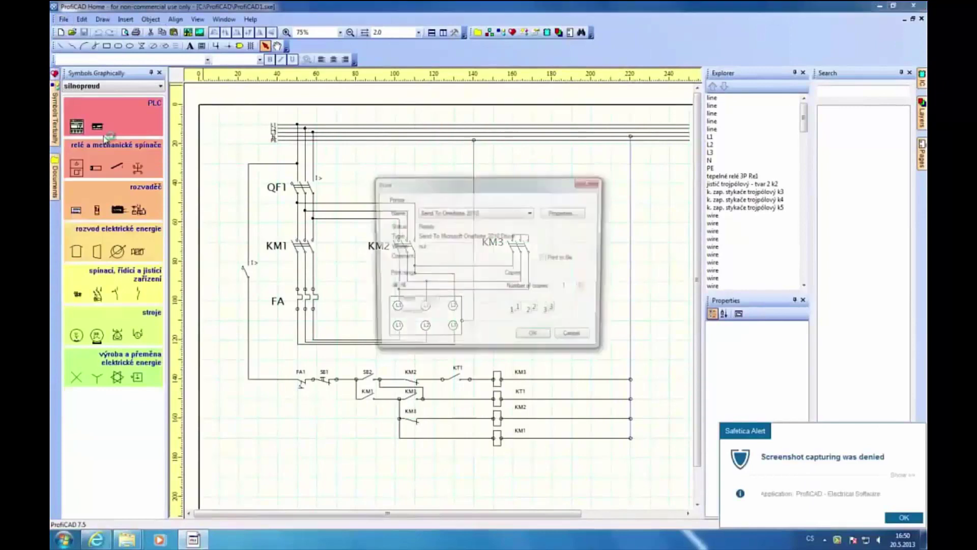
click(458, 213)
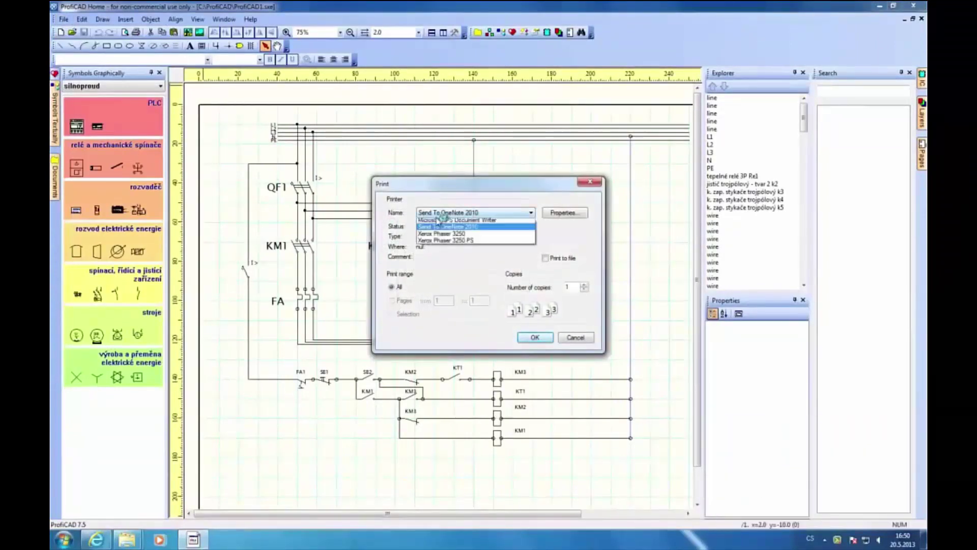
click(454, 246)
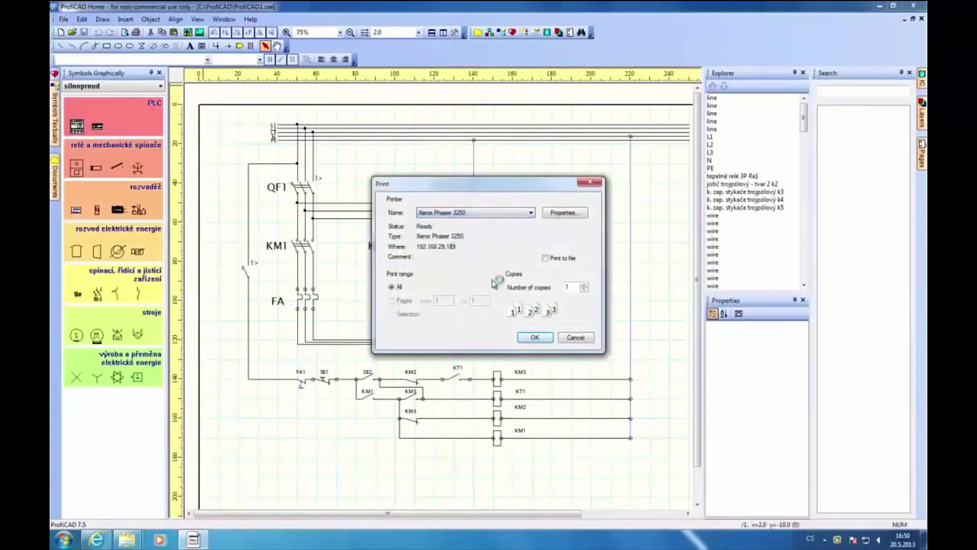
click(533, 337)
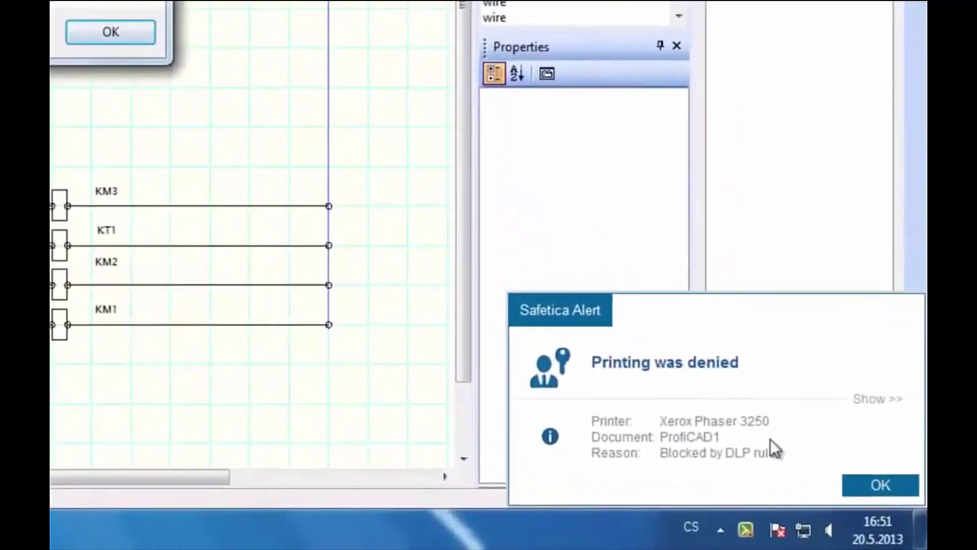
click(877, 481)
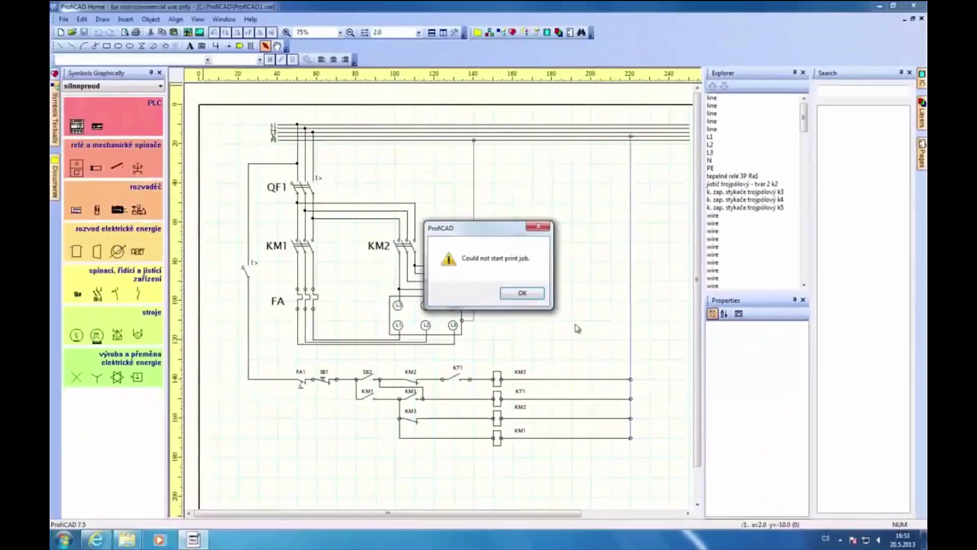
click(412, 226)
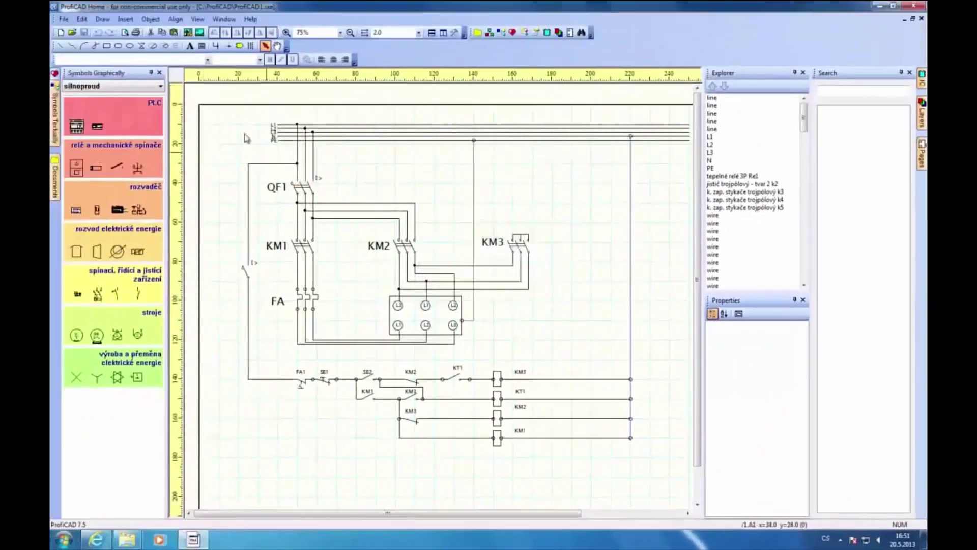
mouse_move(232, 119)
mouse_down()
mouse_move(483, 300)
mouse_move(662, 490)
mouse_up()
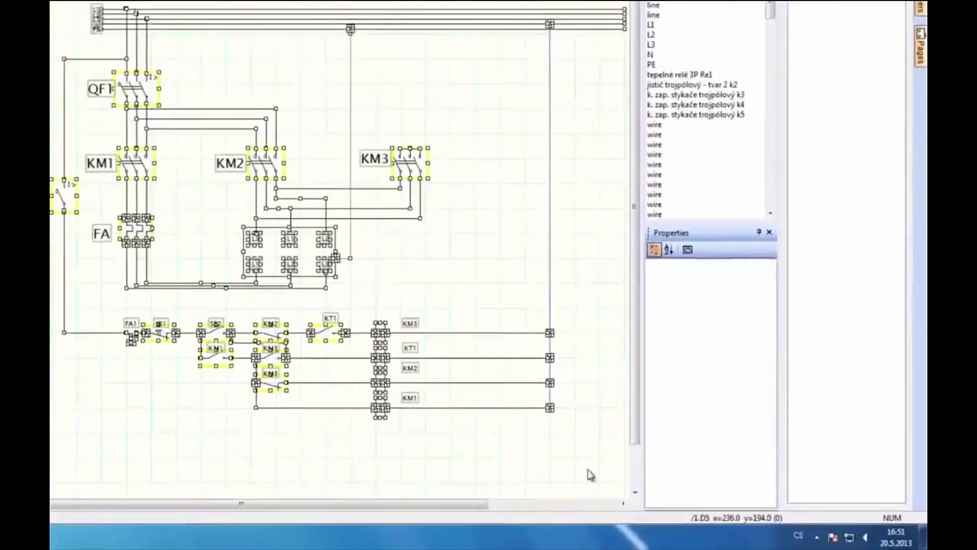
key(ctrl+c)
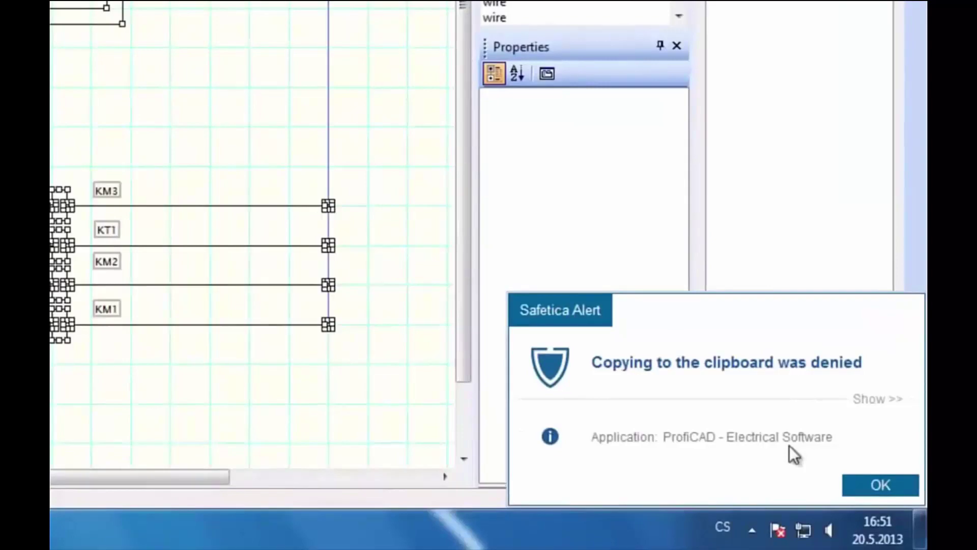
click(876, 482)
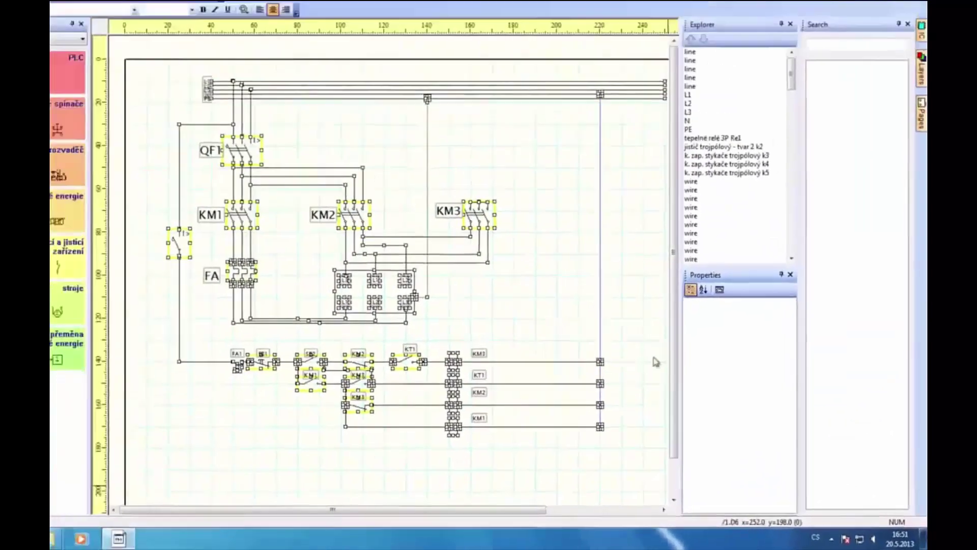
click(502, 298)
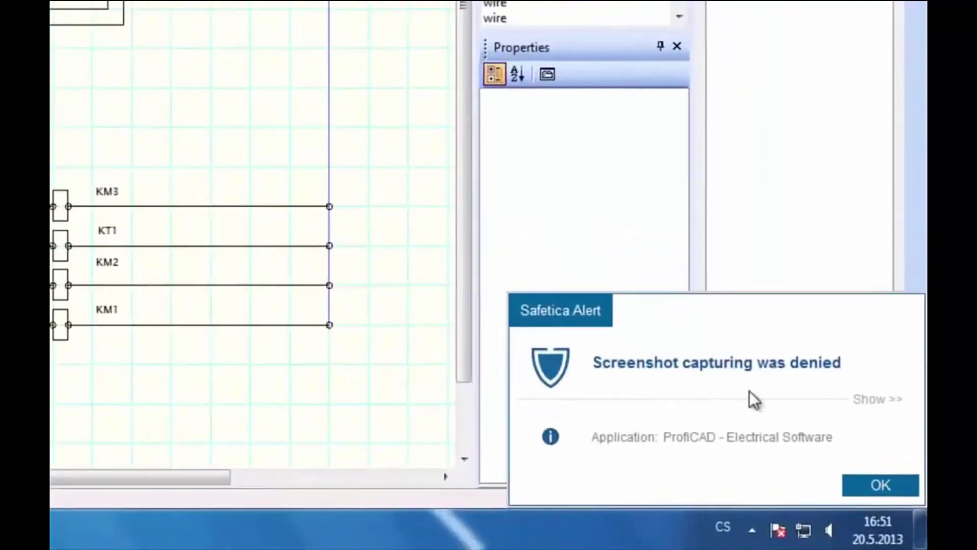
Dismiss the screenshot-denied notice and open USB DISK (J:) in a second Computer window
click(877, 484)
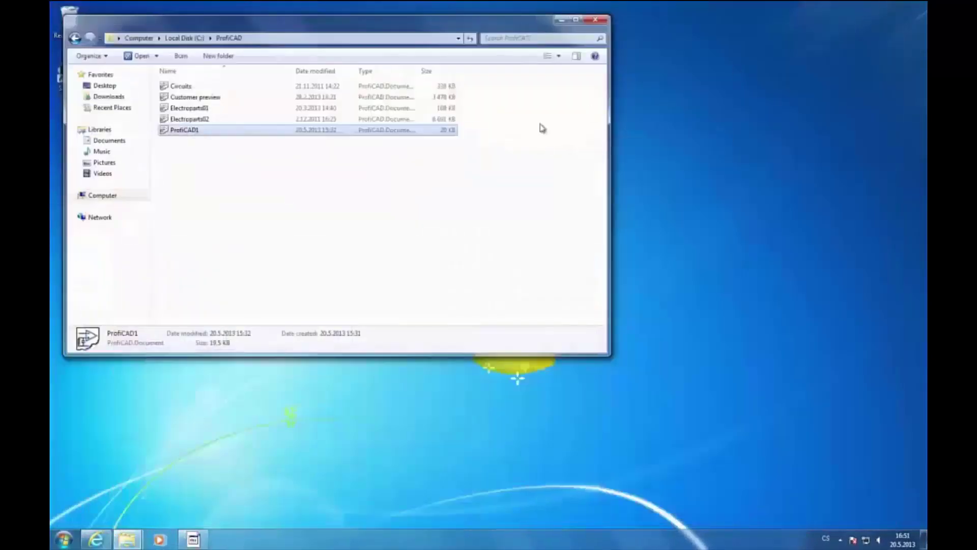
click(62, 538)
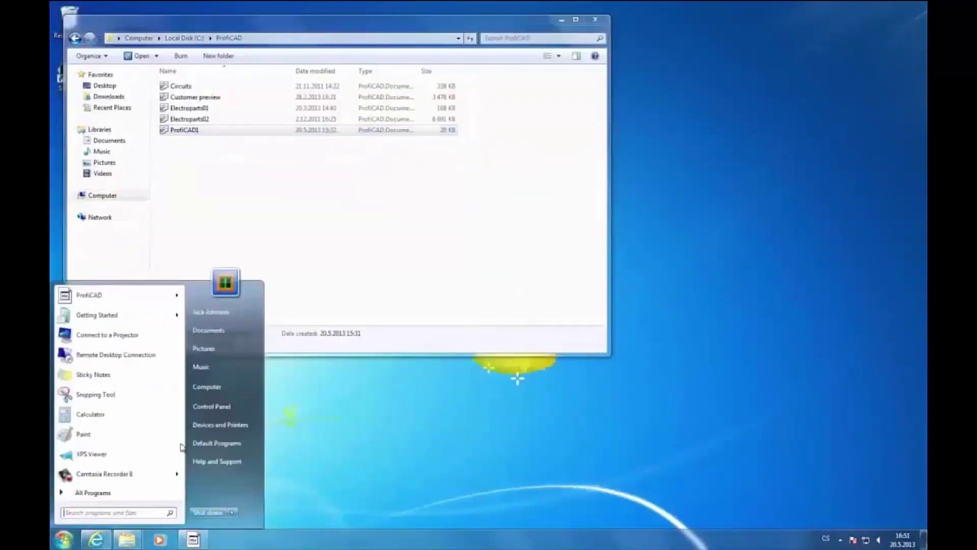
click(215, 390)
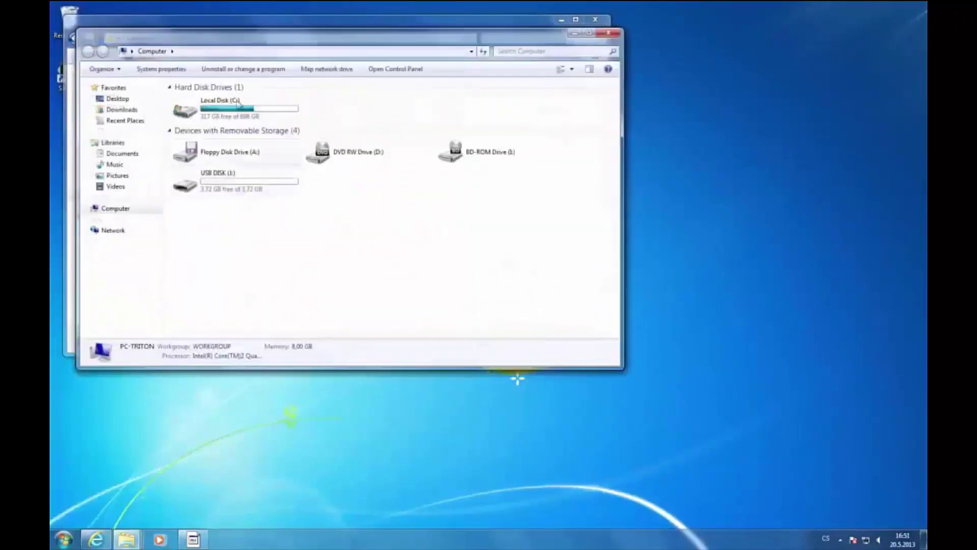
drag(233, 39, 500, 184)
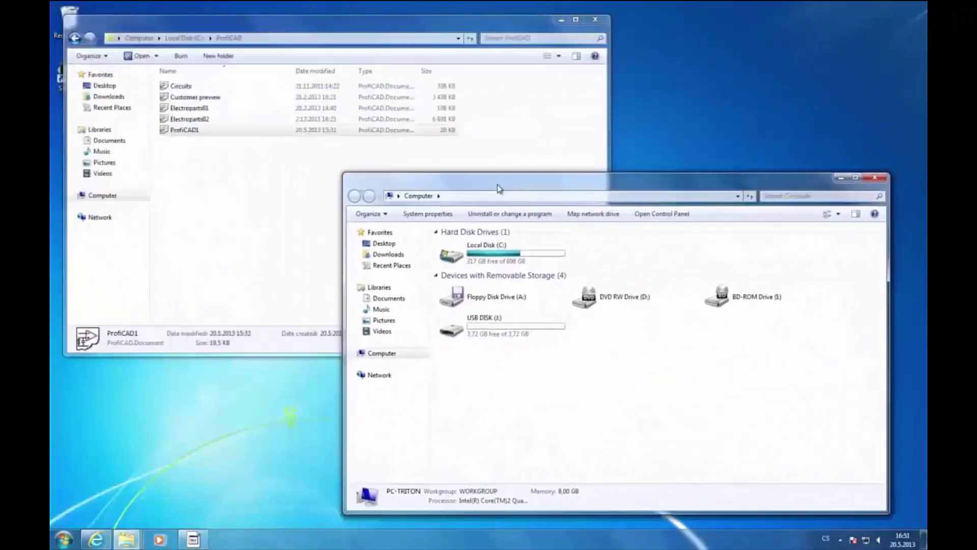
double_click(468, 313)
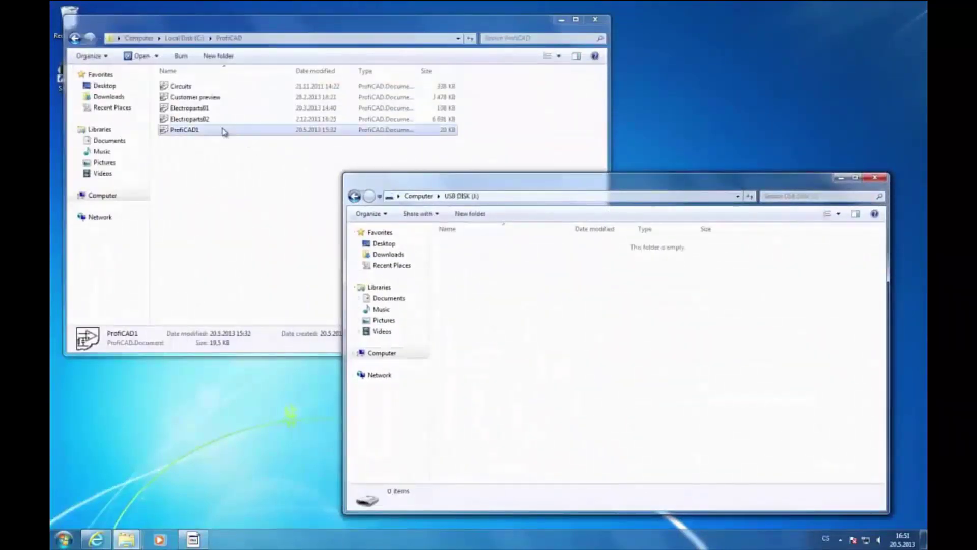
Drag ProfiCAD1 onto USB DISK (J:) and, when denied, save it to Secure location on C:
drag(224, 131, 499, 318)
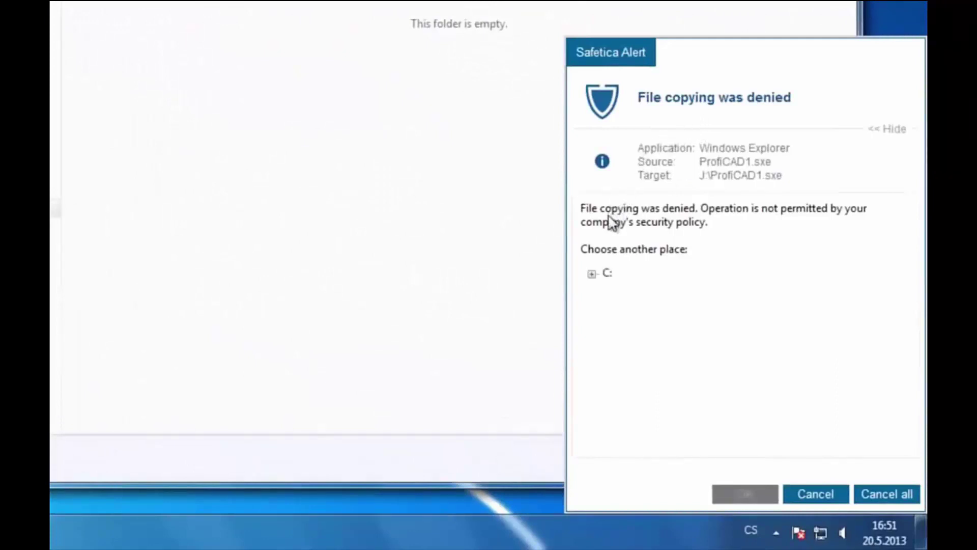
click(592, 274)
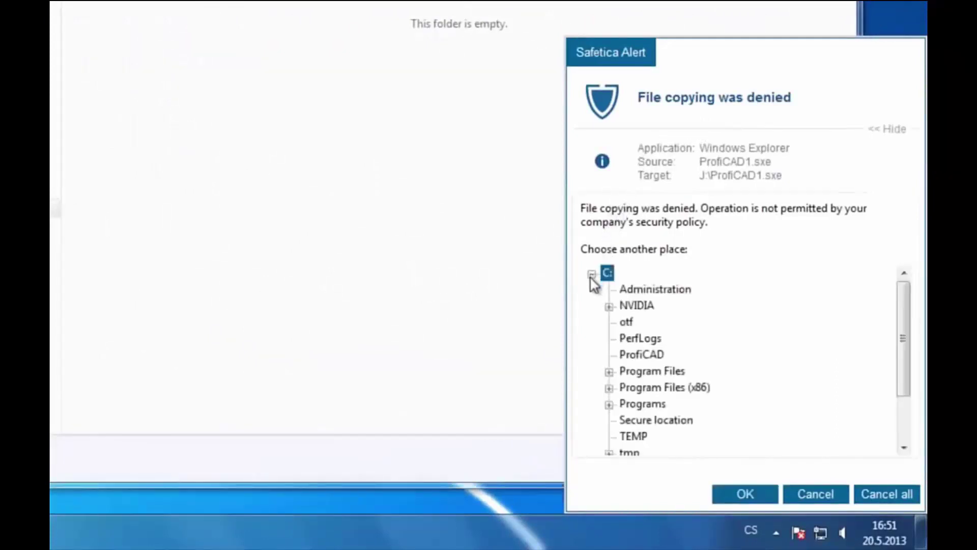
click(662, 423)
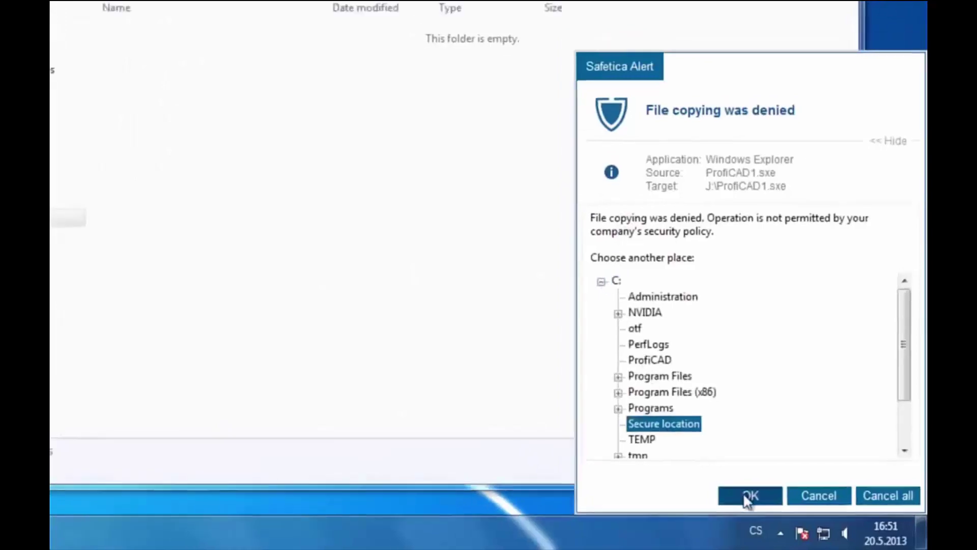
click(744, 494)
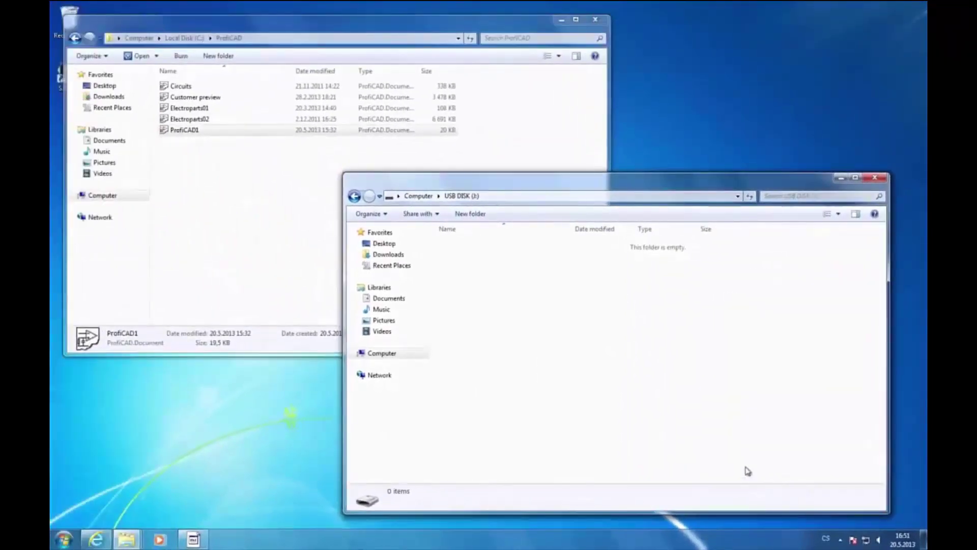